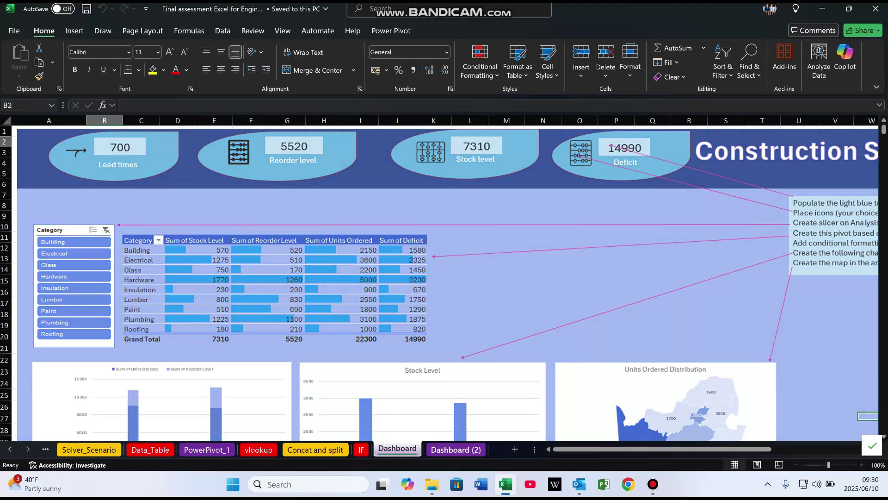
# Add a new worksheet after Dashboard (2) and name it Analysis.
pyautogui.click(455, 449)
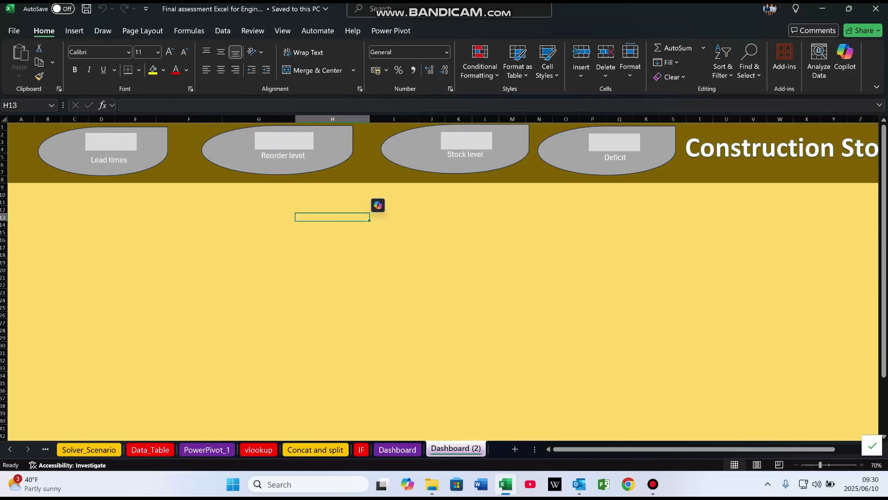
pyautogui.rightClick(446, 449)
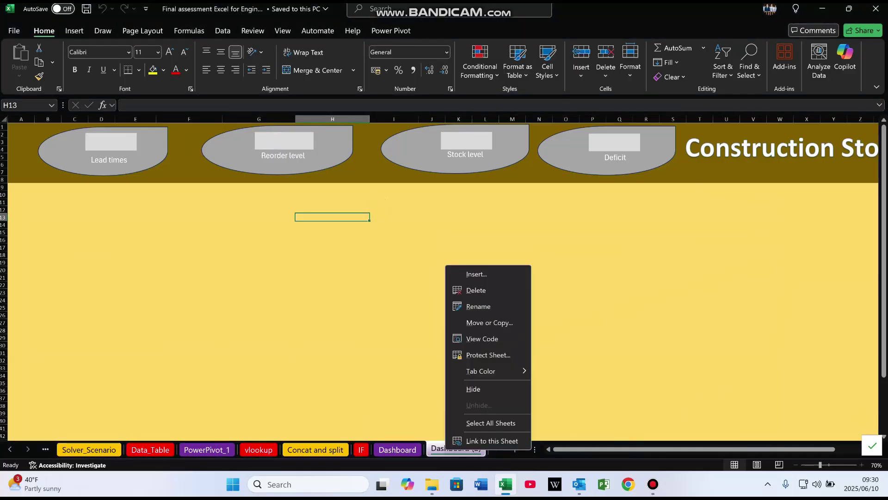
pyautogui.press('Escape')
pyautogui.click(517, 449)
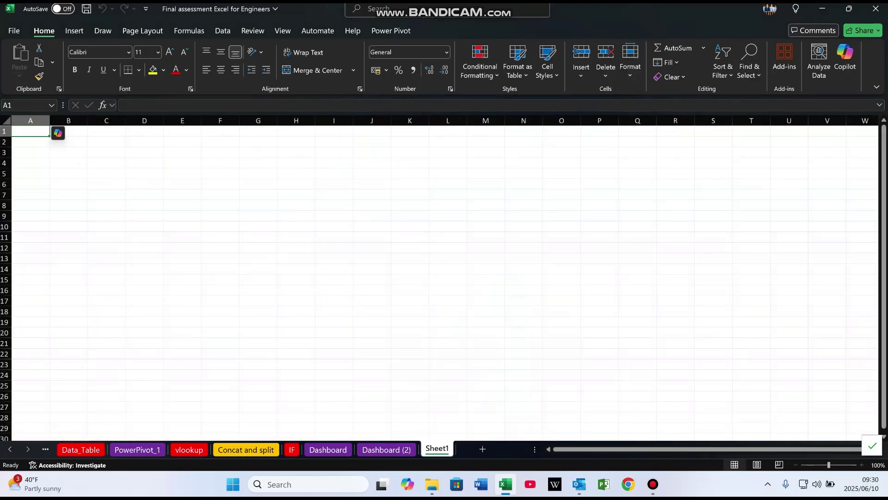
pyautogui.doubleClick(437, 449)
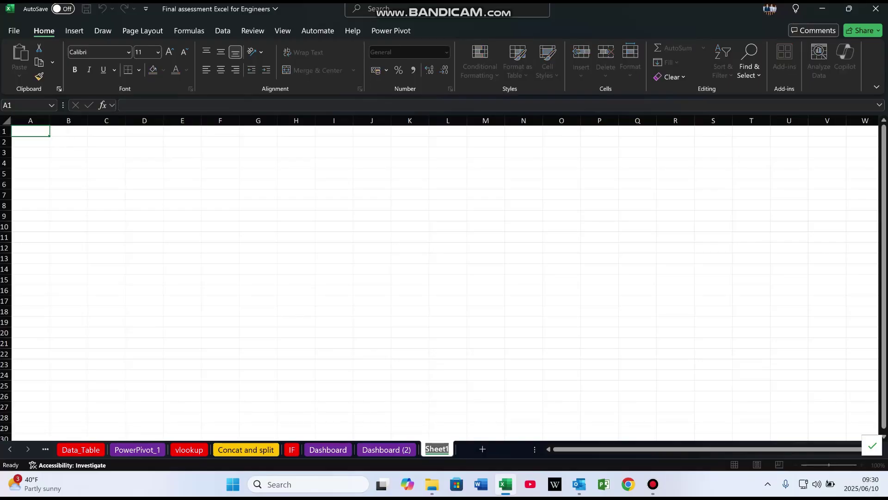
pyautogui.write('Analysis')
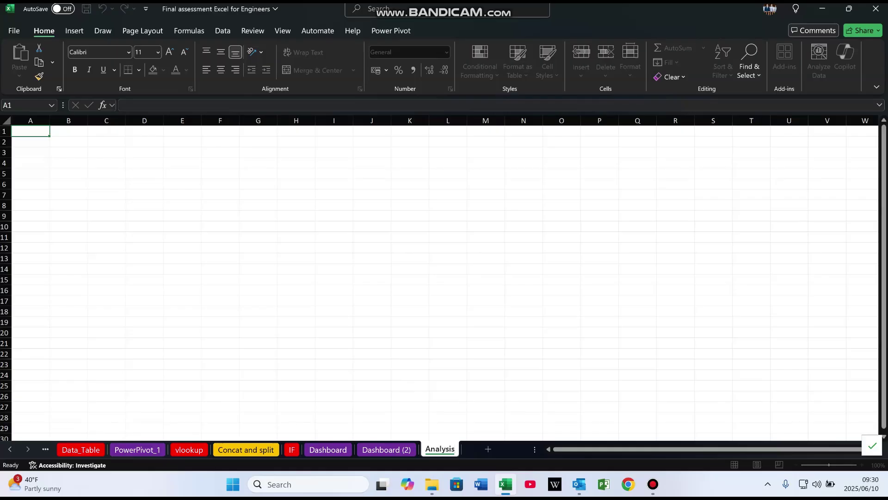
pyautogui.press('Return')
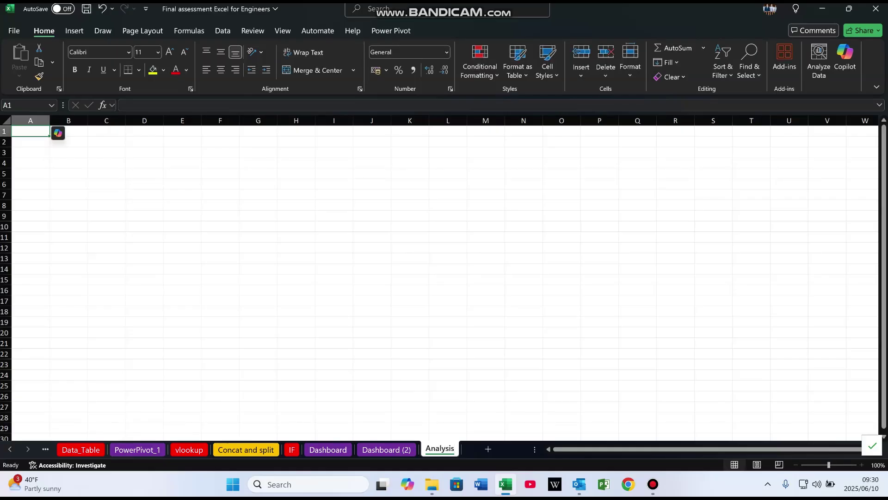
# Move the Data worksheet so it sits directly before the Analysis sheet.
pyautogui.click(10, 448)
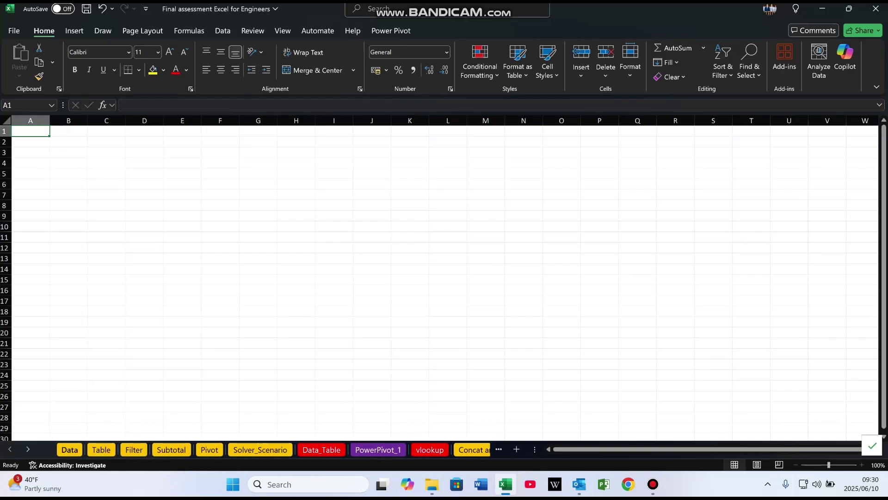
pyautogui.click(69, 449)
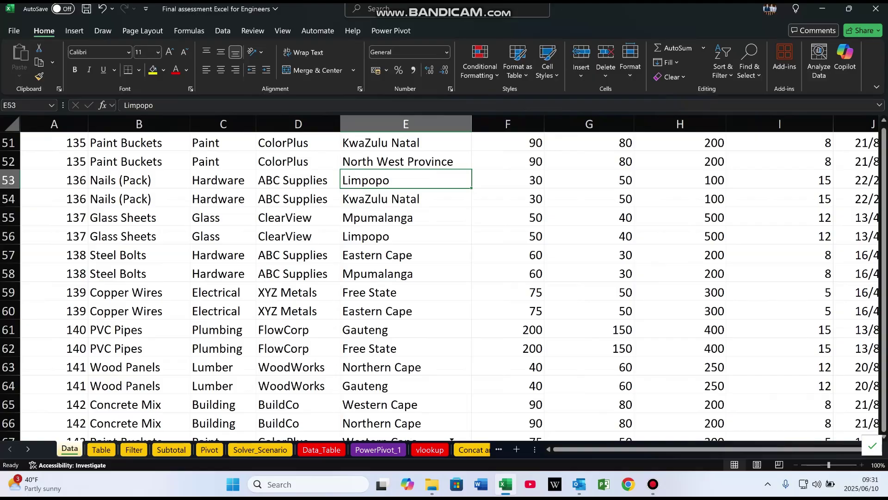
pyautogui.scroll(-6, 462, 439)
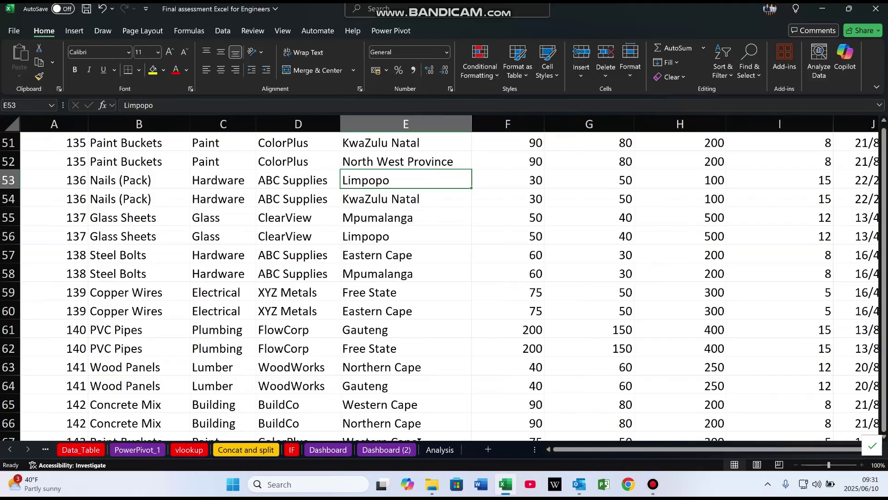
pyautogui.moveTo(422, 449); pyautogui.dragTo(420, 449)
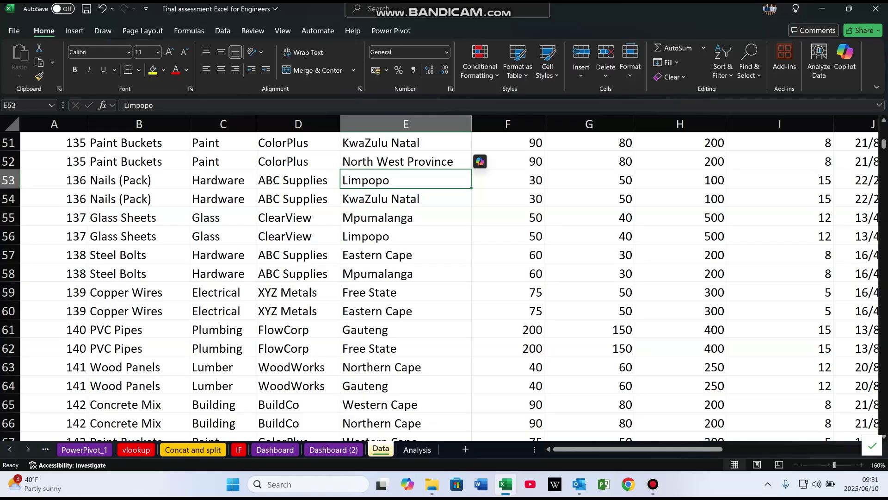
# Create a PivotTable from Data!$A$1:$J$68 on the existing Analysis sheet at cell B3.
pyautogui.click(298, 255)
pyautogui.click(74, 31)
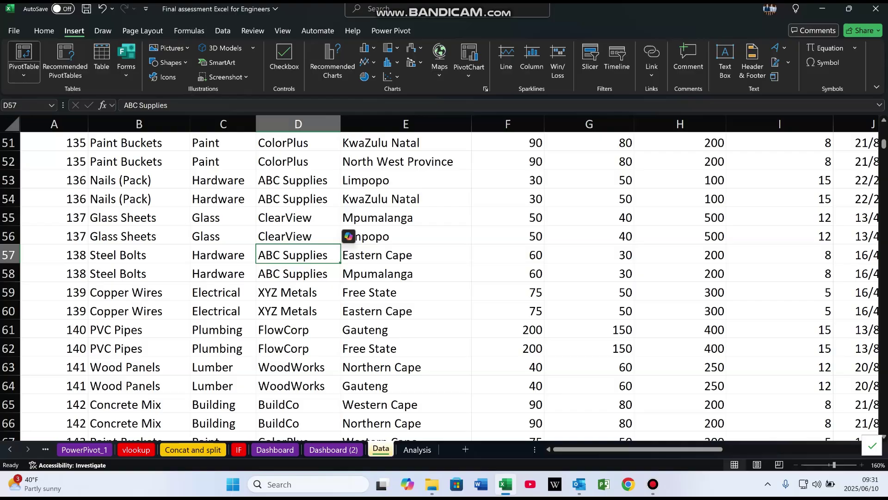
pyautogui.click(23, 53)
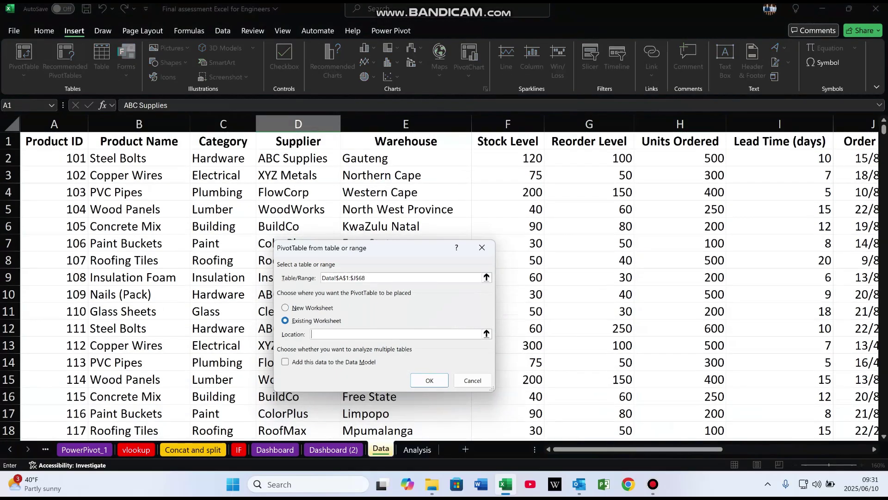
pyautogui.hotkey('alt', 'e')
pyautogui.click(417, 450)
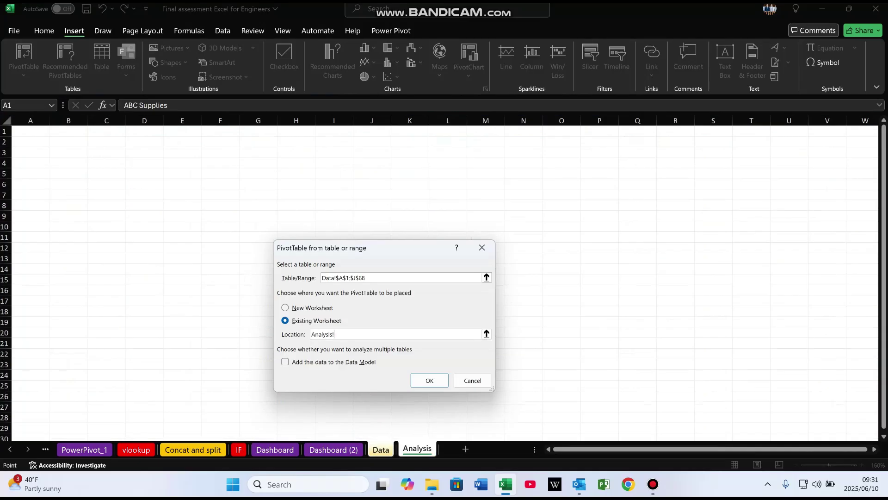
pyautogui.click(68, 152)
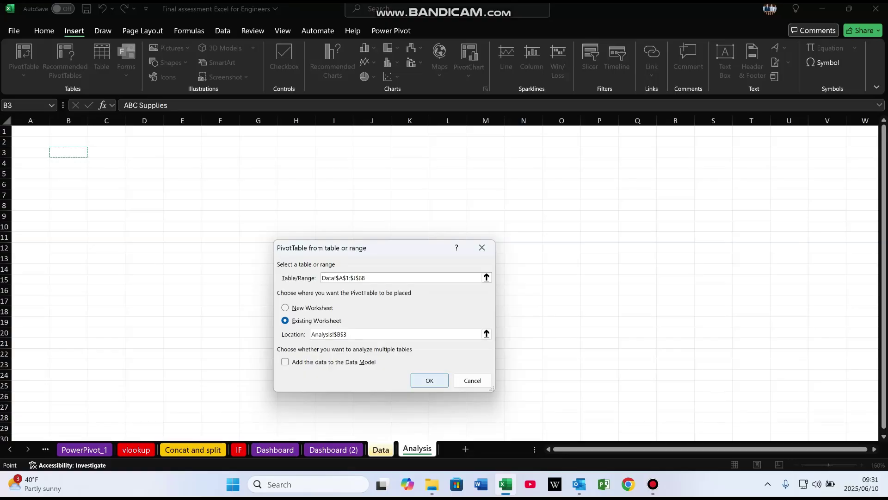
pyautogui.click(430, 381)
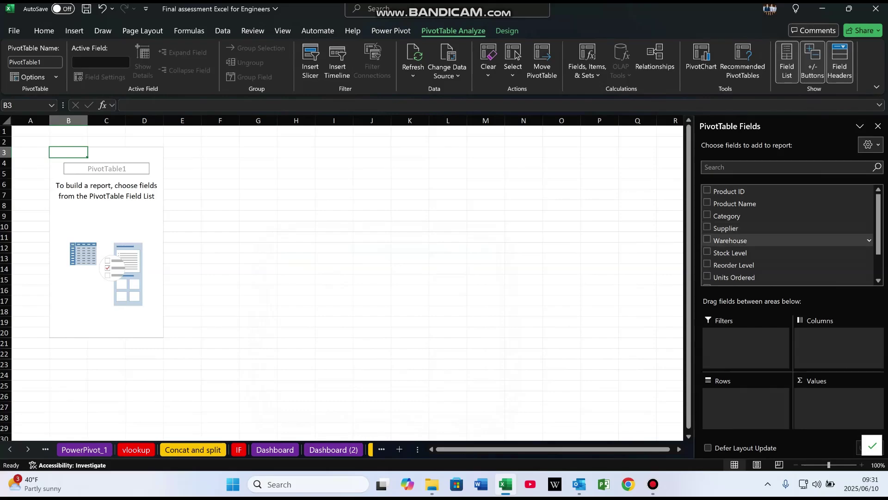
# Build the PivotTable with Warehouse as rows and the sum of Units Ordered as values.
pyautogui.moveTo(731, 241); pyautogui.dragTo(744, 401)
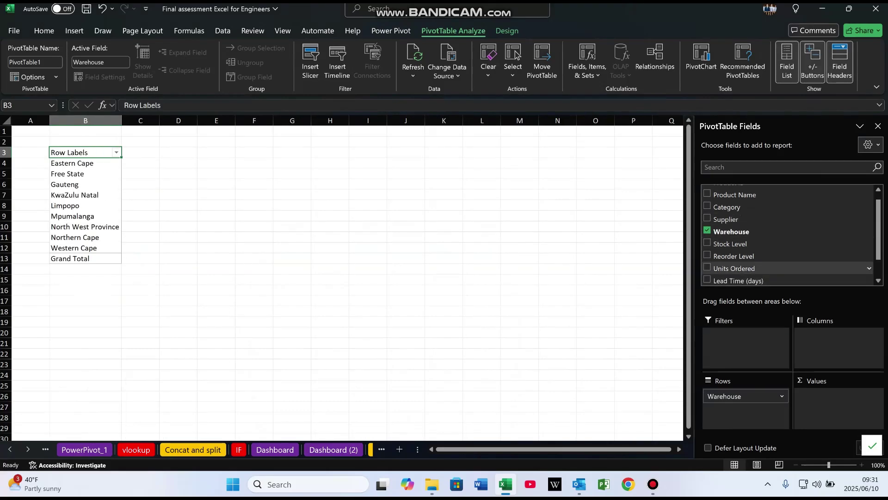
pyautogui.scroll(-2, 787, 242)
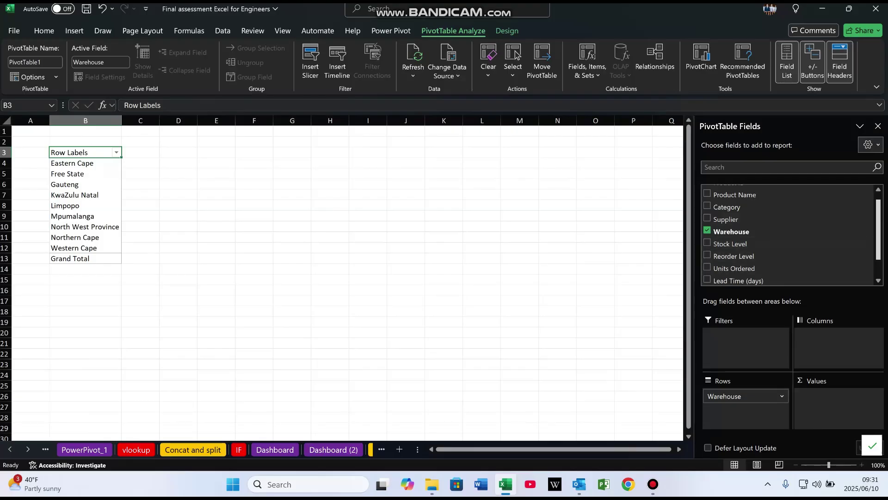
pyautogui.scroll(1, 786, 234)
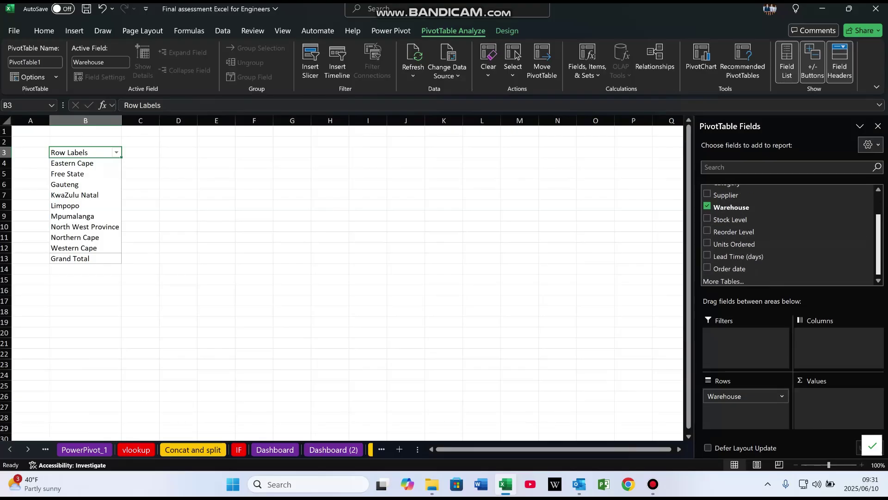
pyautogui.scroll(3, 787, 234)
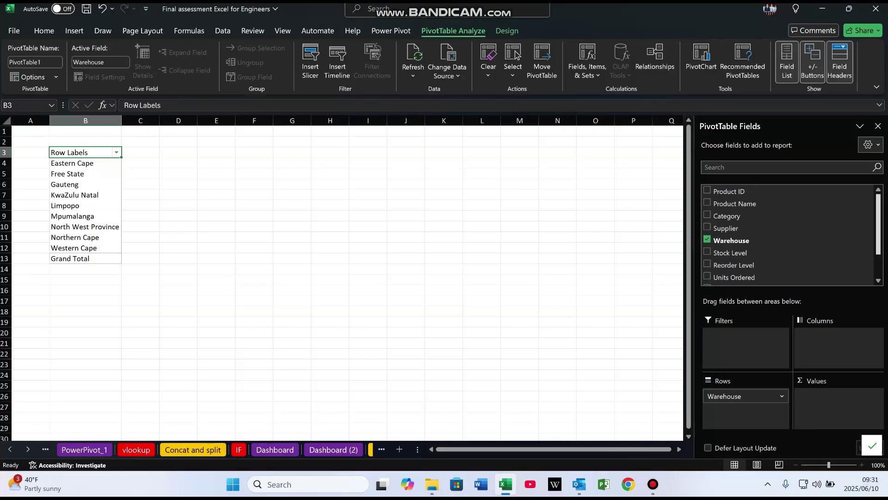
pyautogui.scroll(-3, 787, 234)
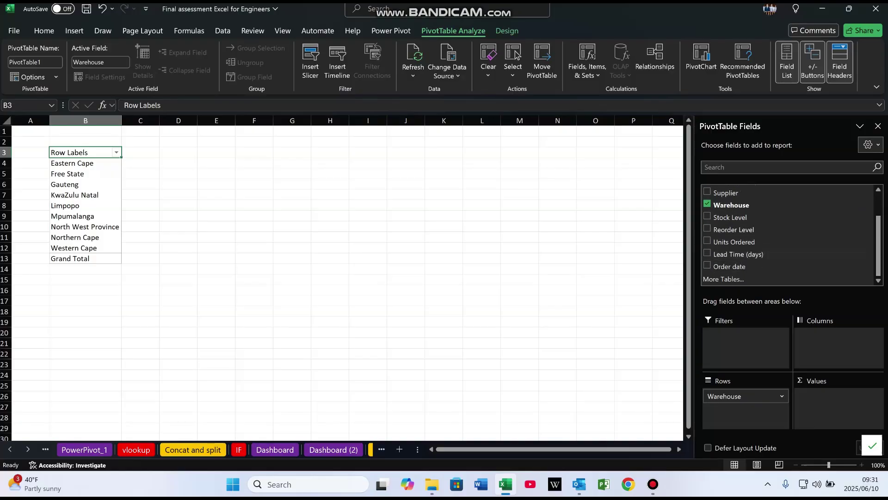
pyautogui.moveTo(735, 242); pyautogui.dragTo(832, 411)
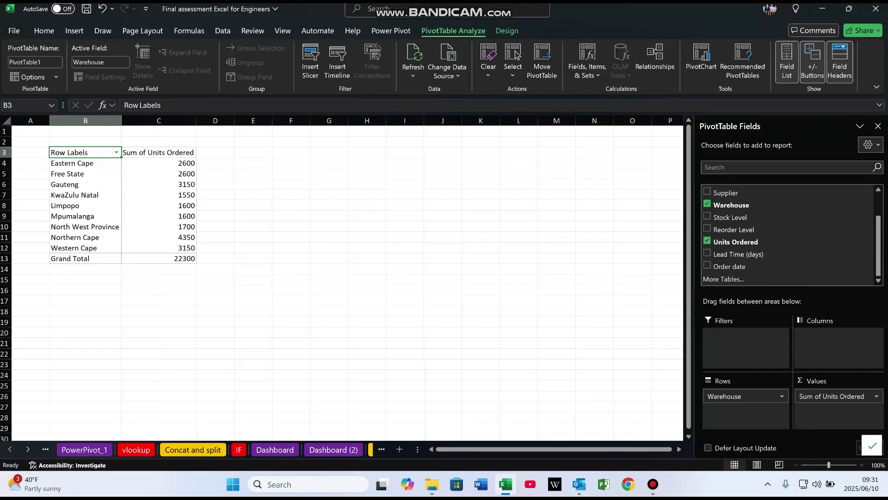
# Try to insert a Filled Map chart directly from the PivotTable range B3:C12, without the grand total.
pyautogui.moveTo(83, 152); pyautogui.dragTo(185, 248)
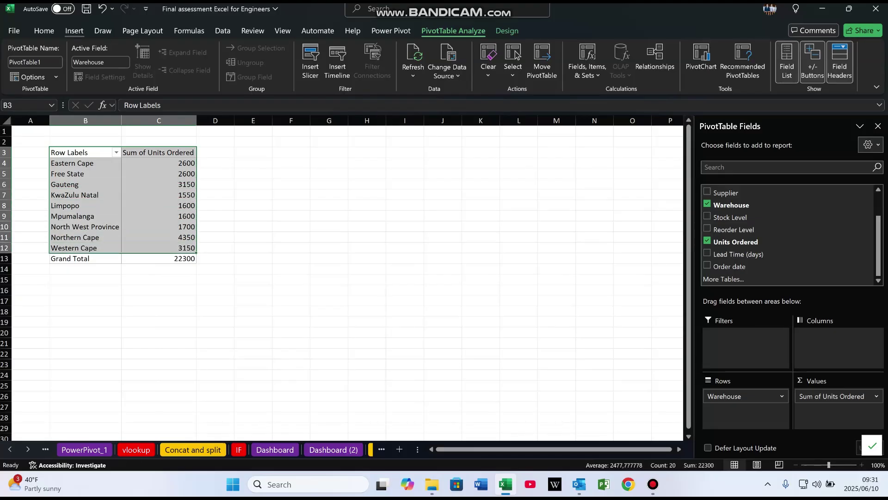
pyautogui.click(74, 31)
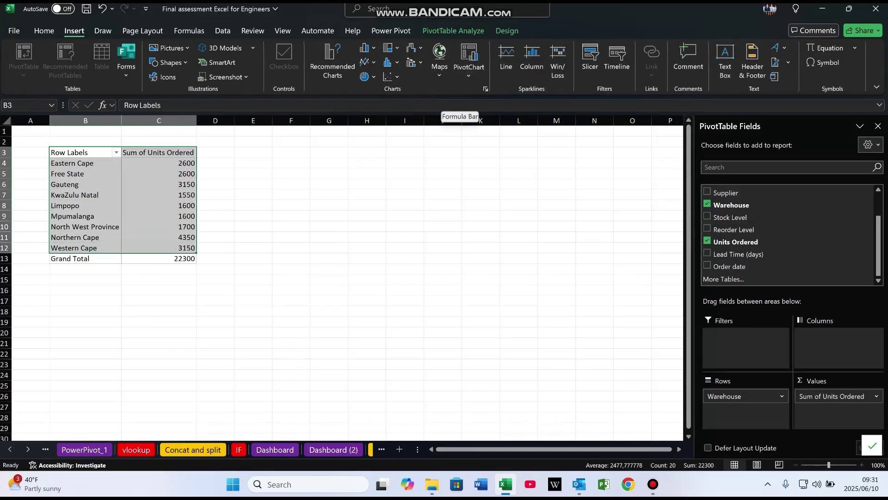
pyautogui.click(440, 60)
pyautogui.click(444, 116)
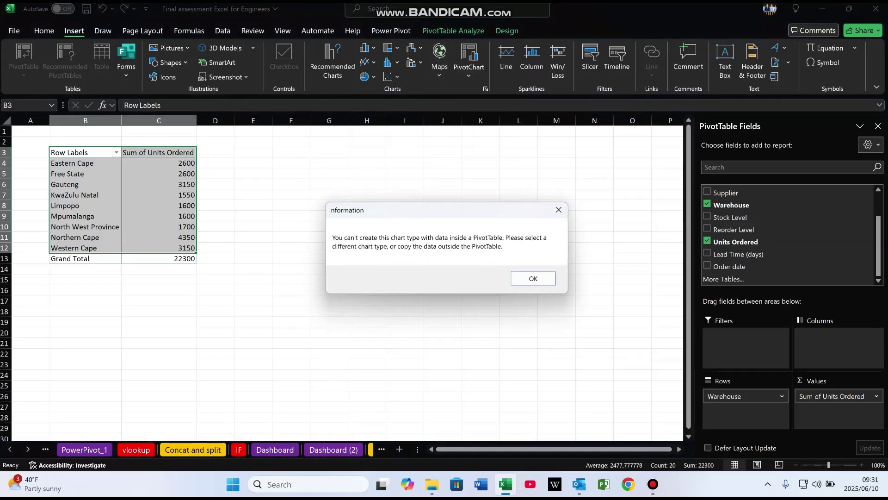
pyautogui.press('Return')
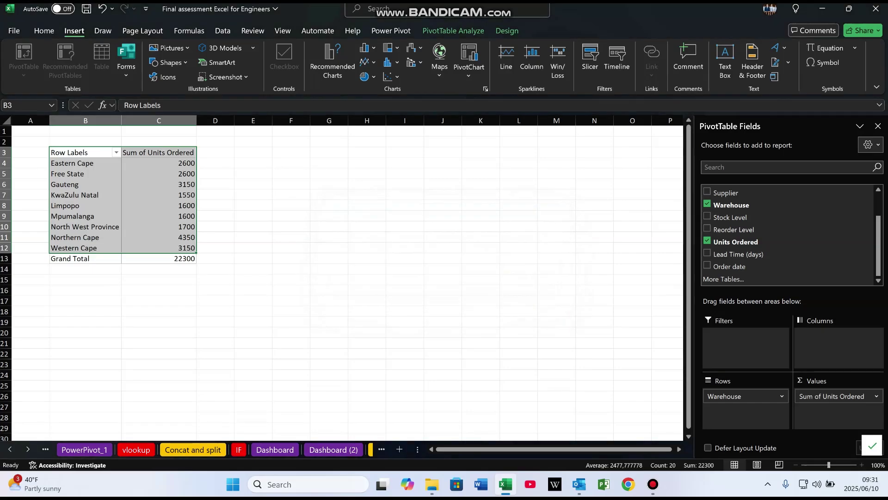
# Copy the PivotTable range B3:C12 and paste it as values at cell E3.
pyautogui.hotkey('ctrl', 'c')
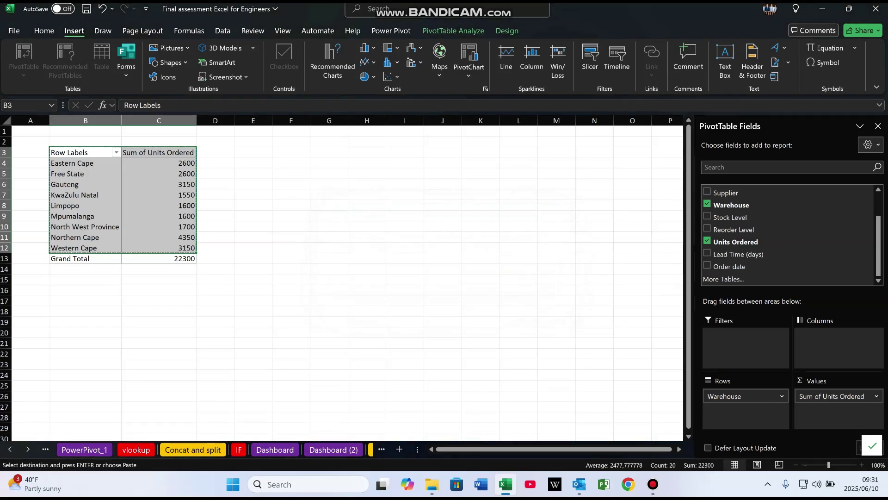
pyautogui.rightClick(258, 153)
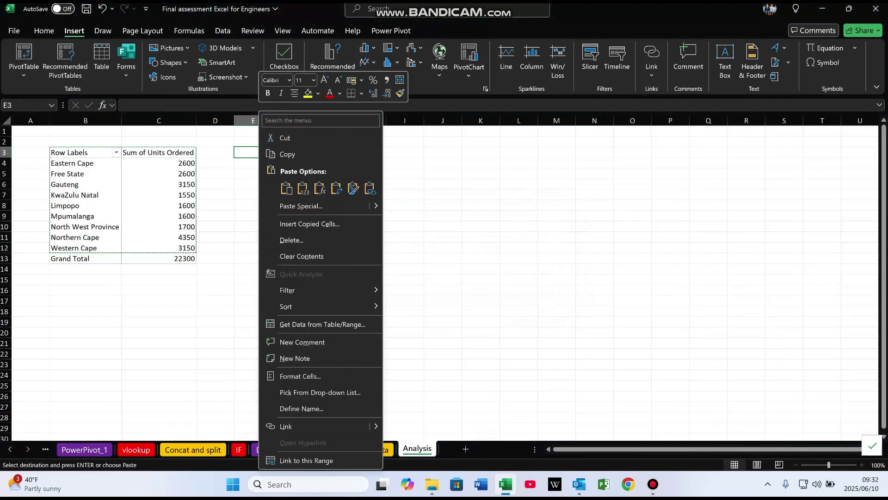
pyautogui.click(302, 187)
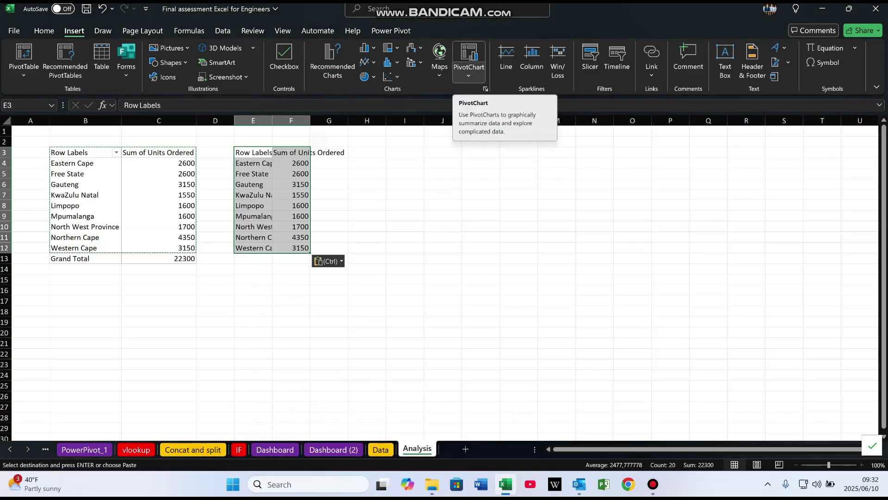
# Insert a Filled Map chart from the pasted data in E3:F12 and enlarge it.
pyautogui.click(469, 60)
pyautogui.click(439, 60)
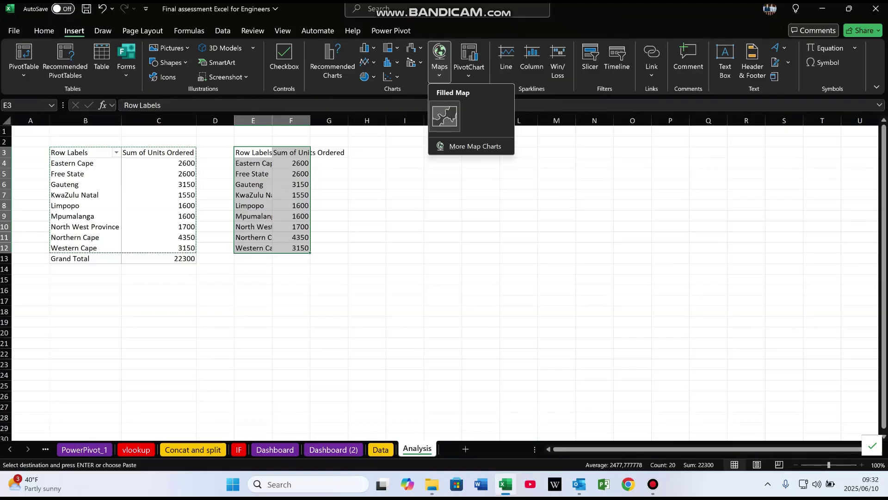
pyautogui.click(444, 119)
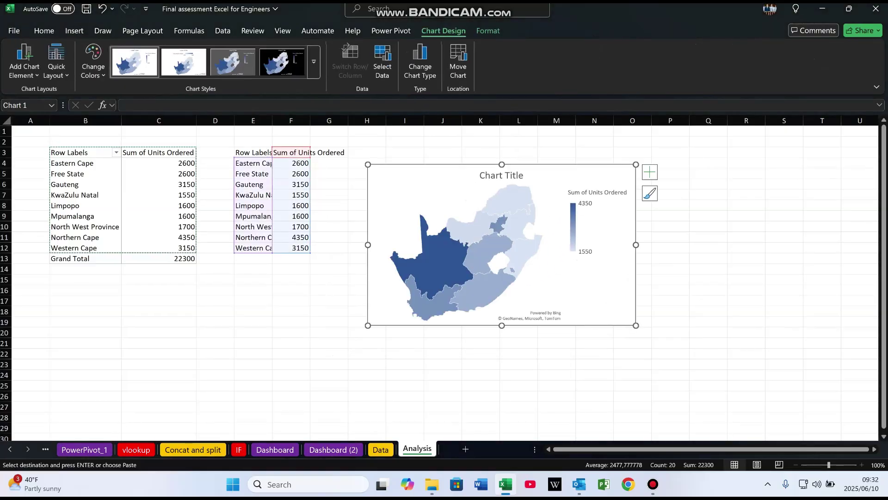
pyautogui.moveTo(636, 325); pyautogui.dragTo(703, 363)
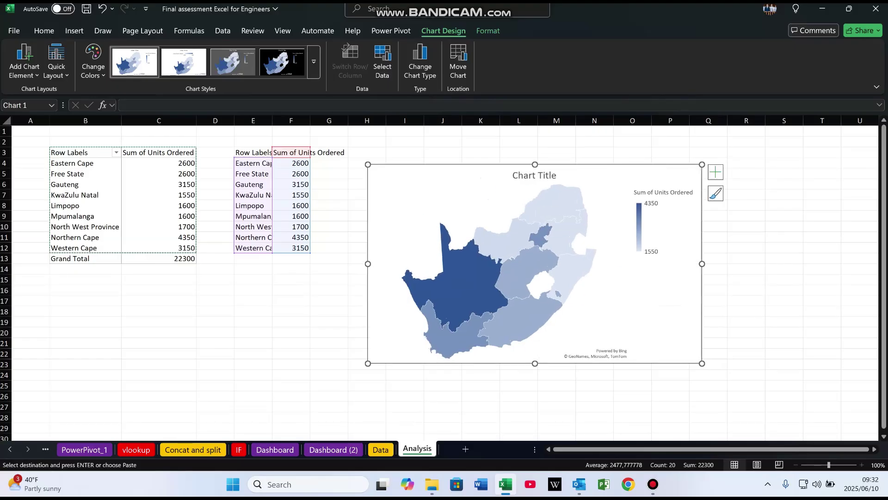
# Change the map chart's data range to the PivotTable cells =Analysis!$B$3:$C$12.
pyautogui.rightClick(482, 217)
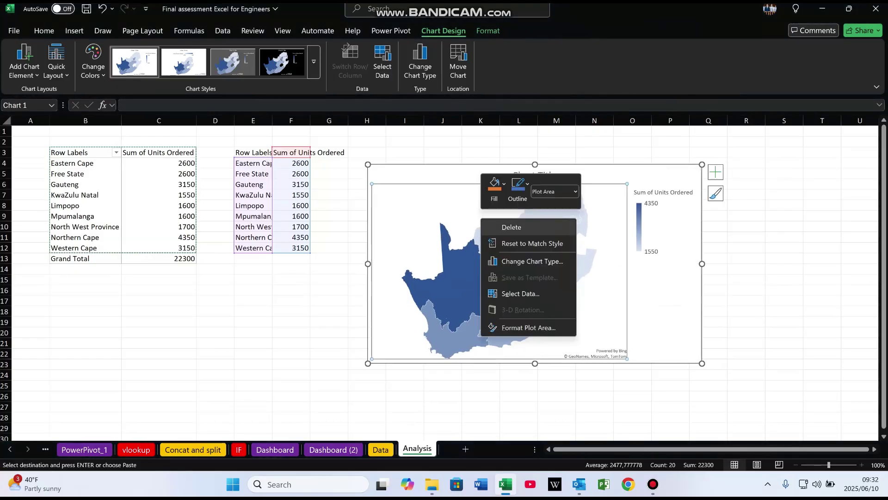
pyautogui.click(518, 294)
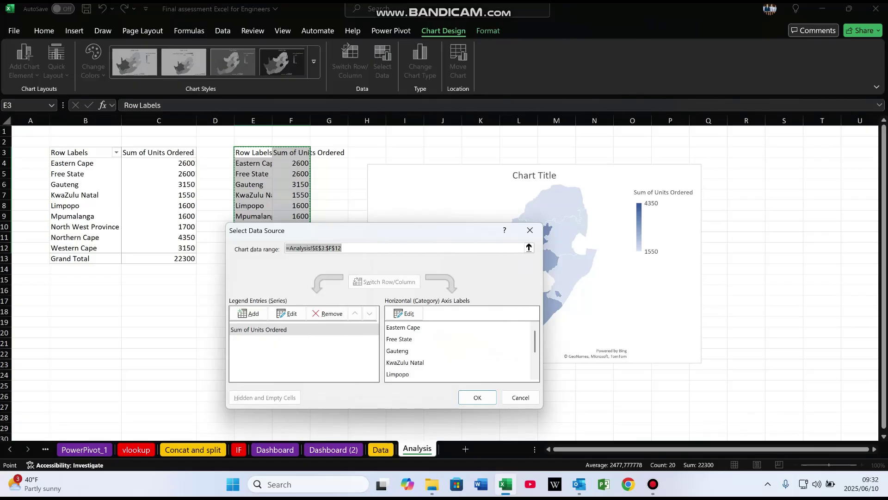
pyautogui.moveTo(69, 152); pyautogui.dragTo(192, 249)
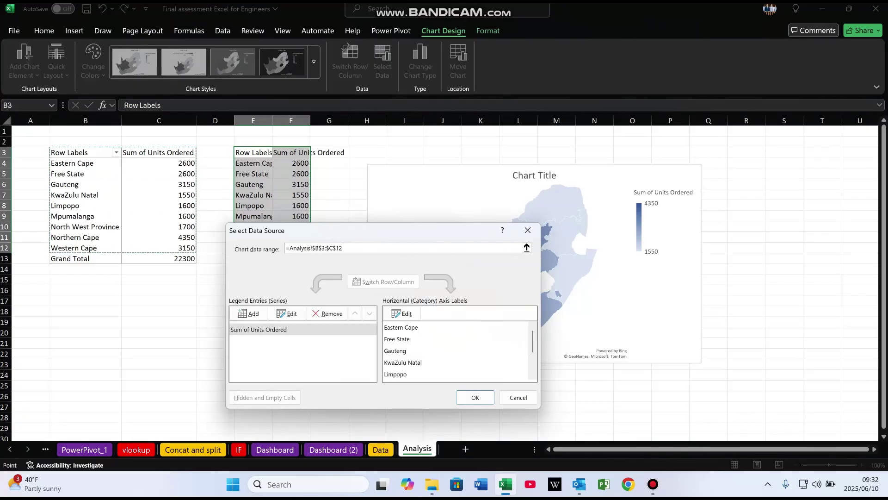
pyautogui.click(475, 397)
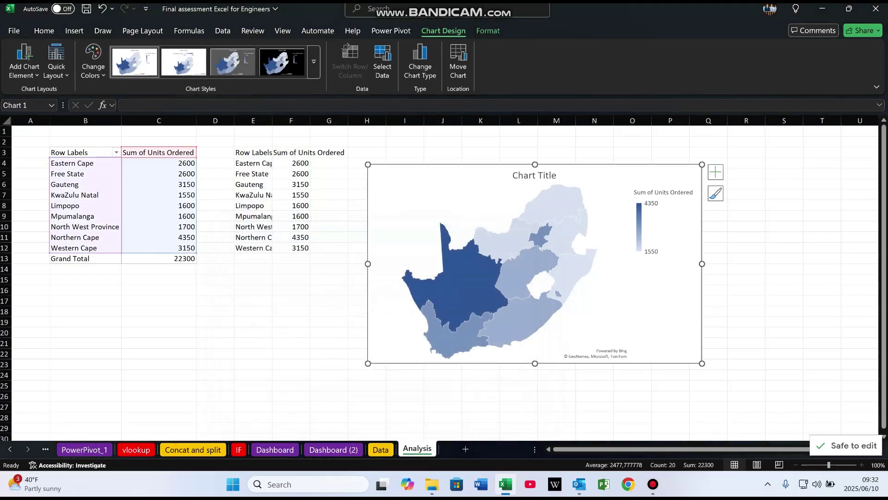
# Delete columns E and F holding the pasted copy of the warehouse data on the Analysis sheet.
pyautogui.moveTo(253, 120); pyautogui.dragTo(291, 120)
pyautogui.rightClick(293, 129)
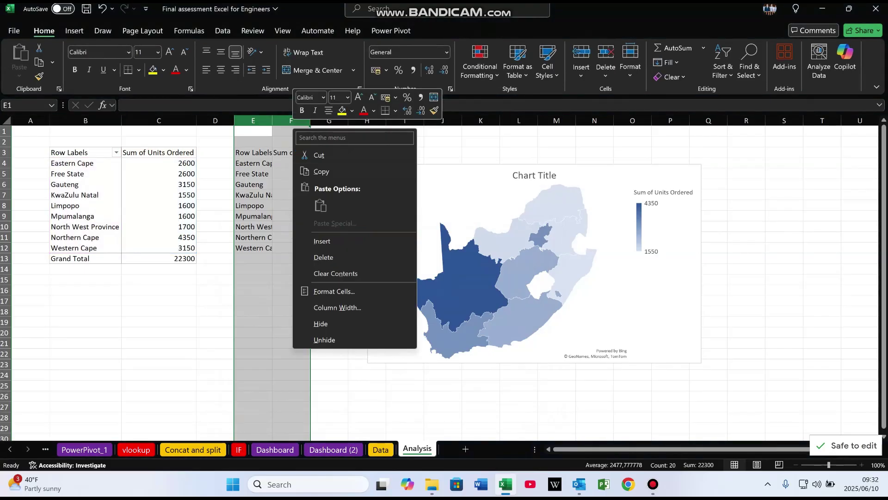
pyautogui.click(324, 257)
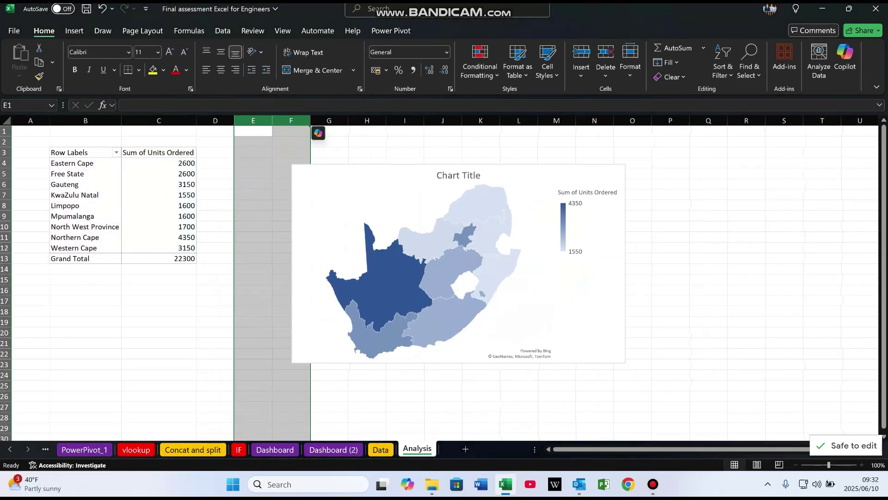
pyautogui.click(86, 184)
# Add data labels to the map chart of units ordered per province.
pyautogui.click(423, 268)
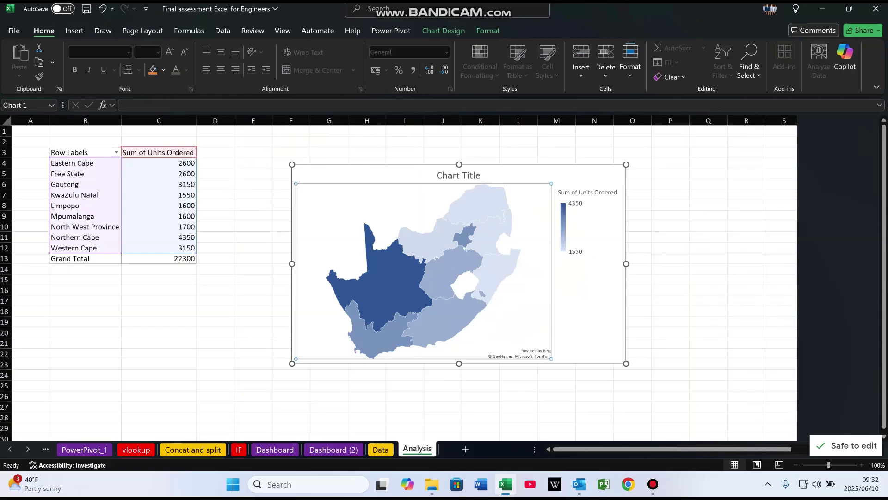
pyautogui.click(639, 171)
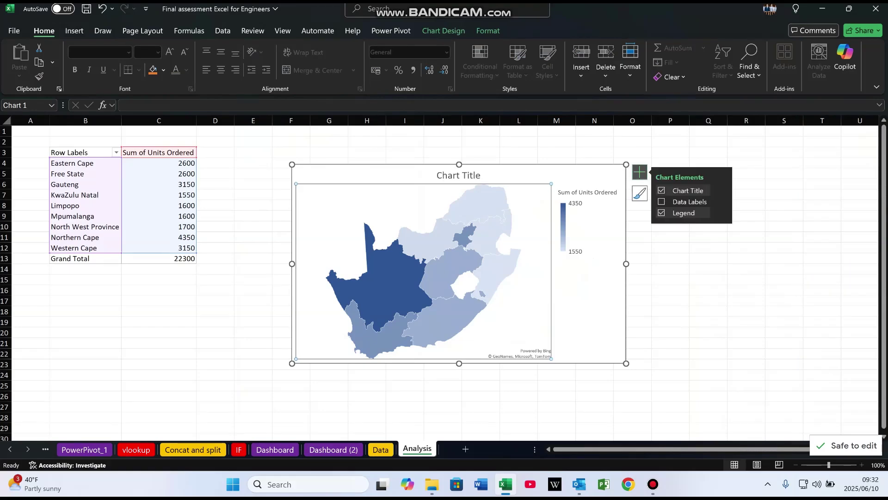
pyautogui.click(689, 202)
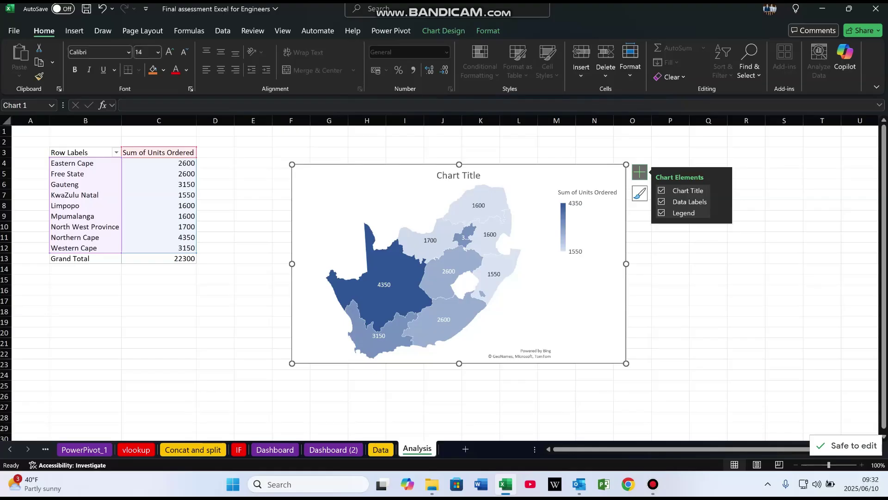
# Cut the map chart from the Analysis sheet, paste it onto the Dashboard (2) sheet and place it below the header banner.
pyautogui.press('Delete')
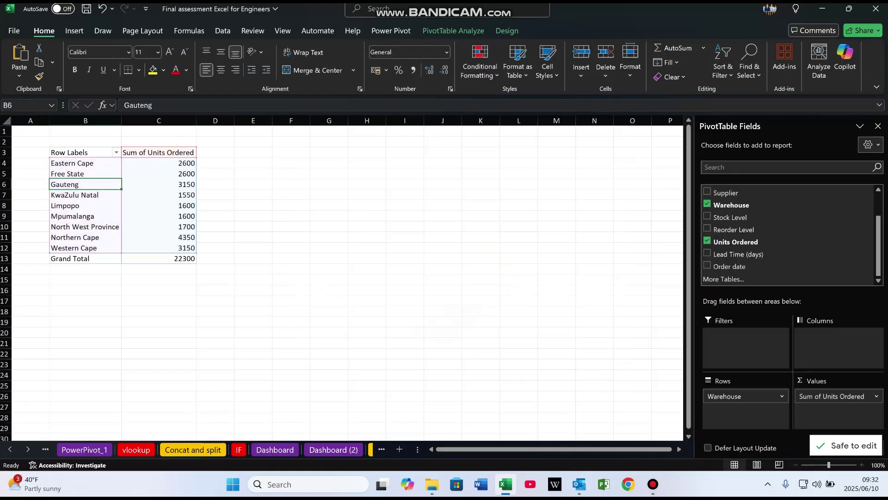
pyautogui.hotkey('ctrl', 'pageup')
pyautogui.hotkey('ctrl', 'pageup')
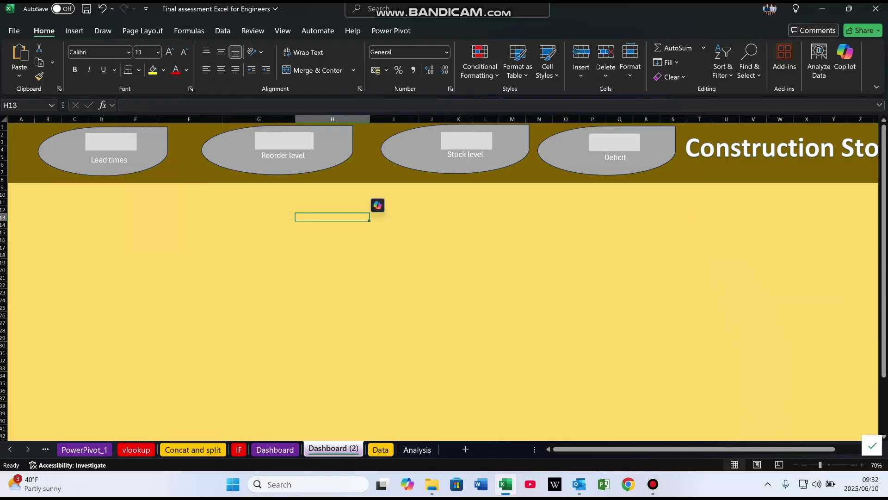
pyautogui.hotkey('ctrl', 'v')
pyautogui.moveTo(412, 282); pyautogui.dragTo(534, 318)
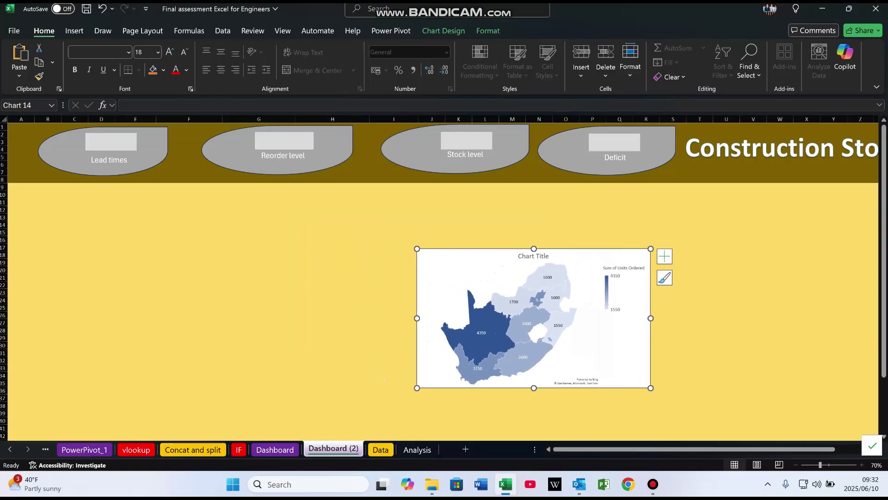
# Apply the black-background chart style to the map chart and turn its data labels back on.
pyautogui.click(443, 30)
pyautogui.click(282, 61)
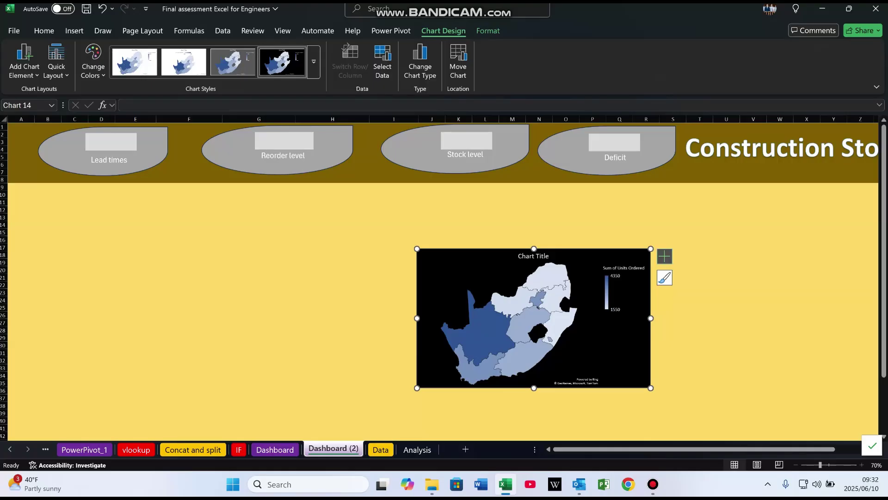
pyautogui.click(665, 256)
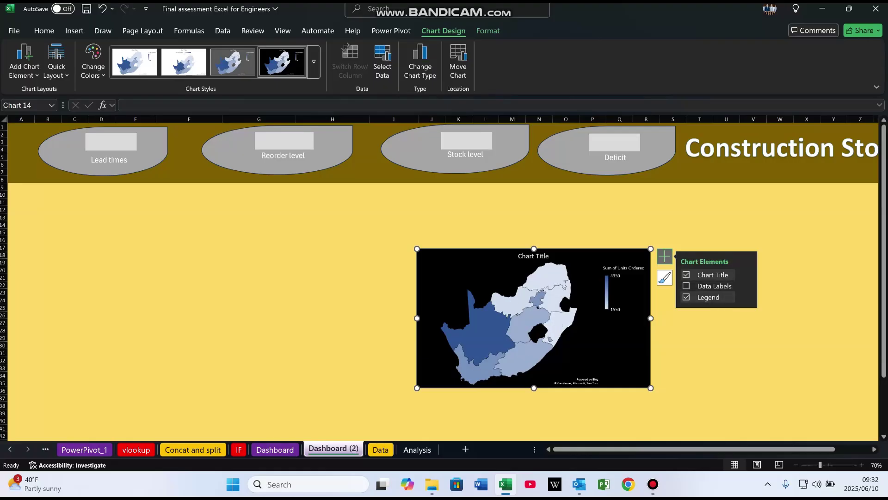
pyautogui.click(686, 286)
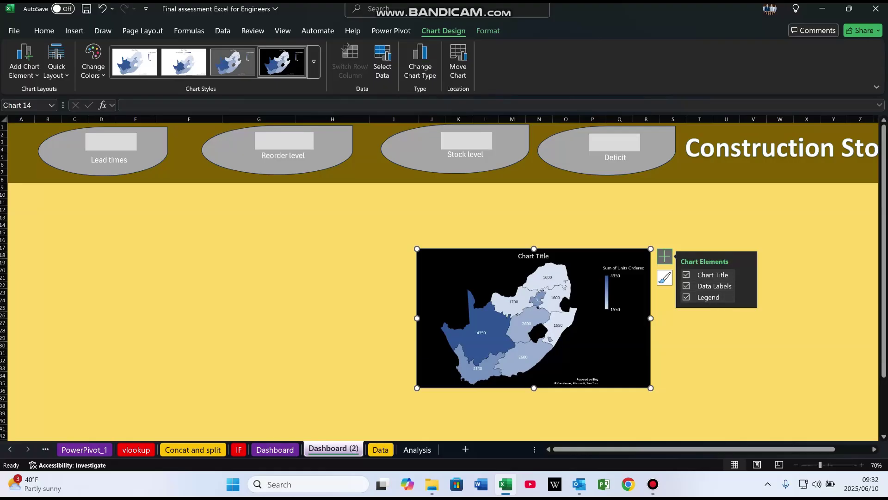
# Enlarge the map chart slightly and shift it further right on the dashboard.
pyautogui.moveTo(651, 387); pyautogui.dragTo(654, 391)
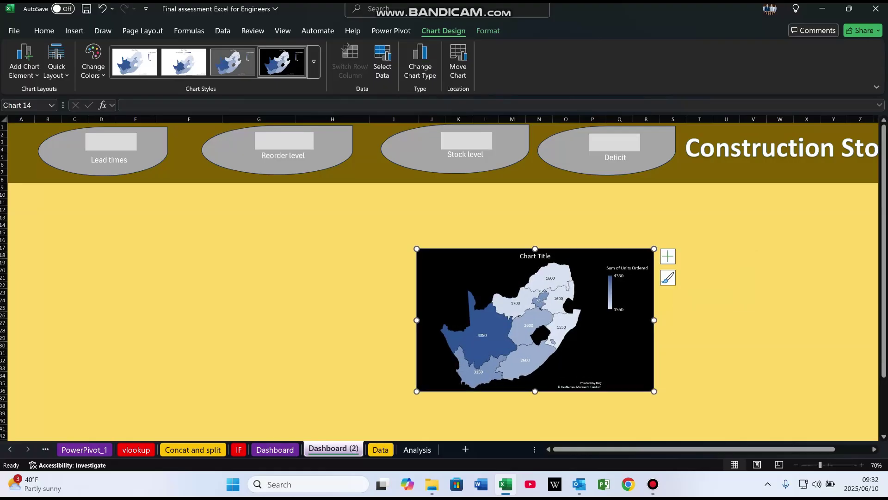
pyautogui.moveTo(620, 351); pyautogui.dragTo(648, 354)
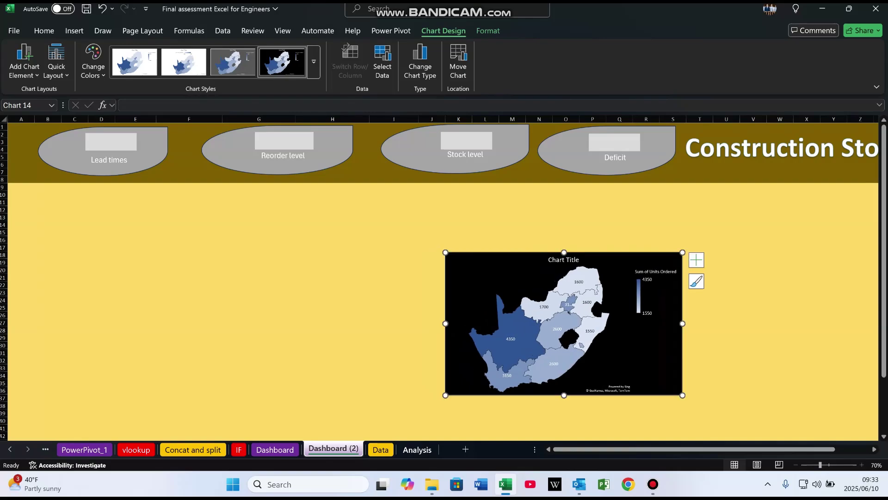
# Copy the whole PivotTable B3:C13 on the Analysis sheet and paste a second PivotTable at cell F3.
pyautogui.click(417, 449)
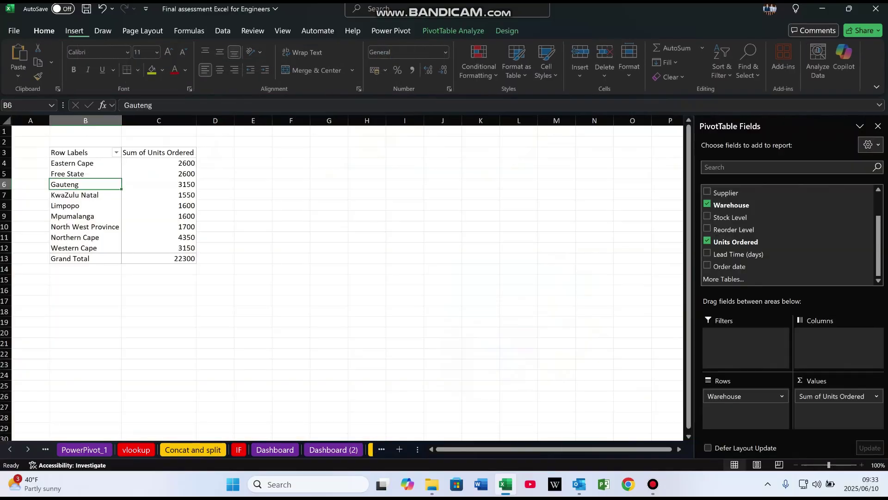
pyautogui.moveTo(69, 152); pyautogui.dragTo(157, 258)
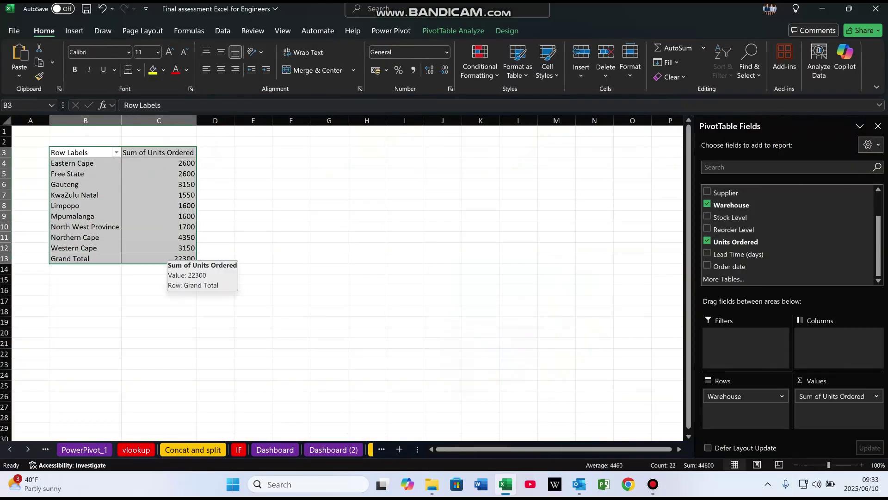
pyautogui.hotkey('ctrl', 'c')
pyautogui.click(291, 152)
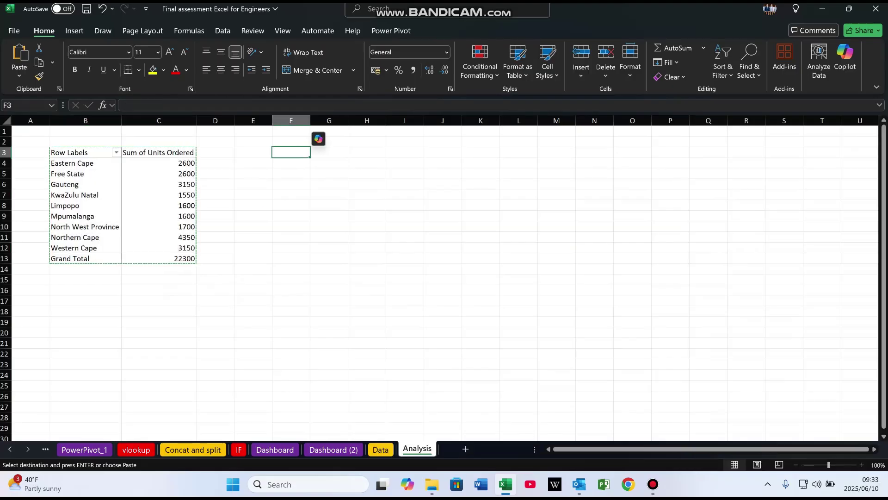
pyautogui.hotkey('ctrl', 'v')
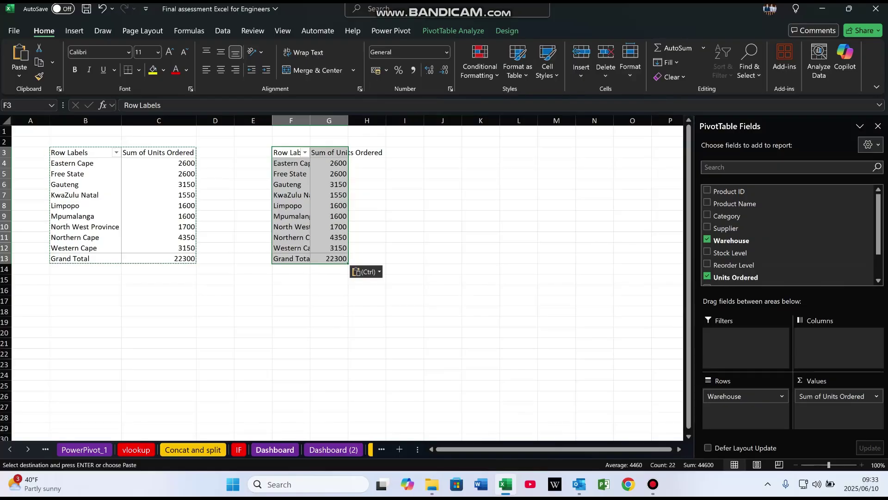
# Examine the finished Dashboard sheet for its slicer, pivot and chart requirements, and return to the Analysis sheet.
pyautogui.click(275, 449)
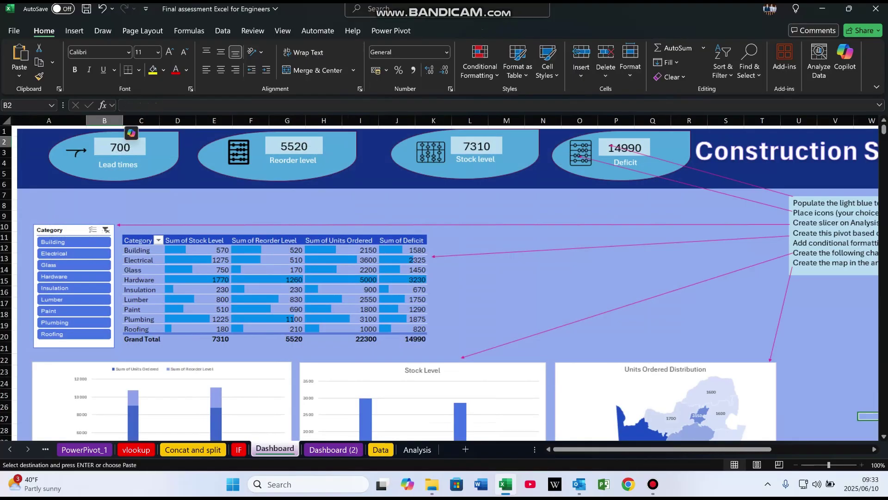
pyautogui.scroll(-3, 440, 284)
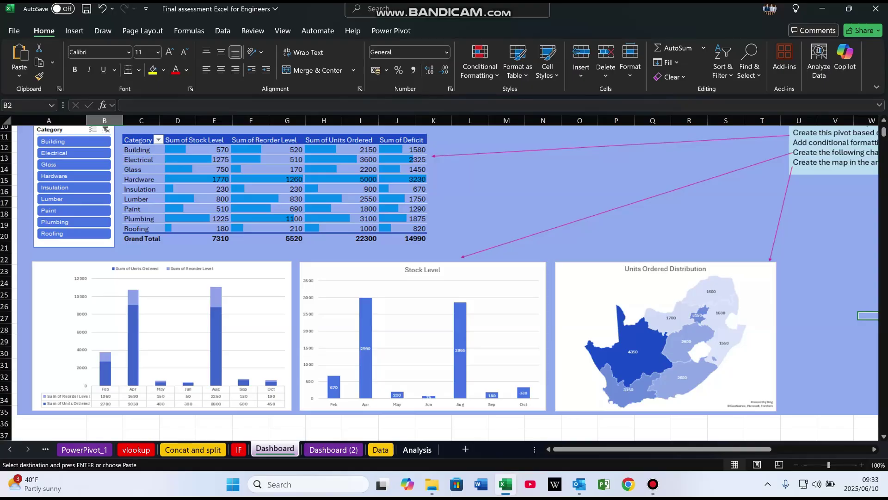
pyautogui.click(418, 450)
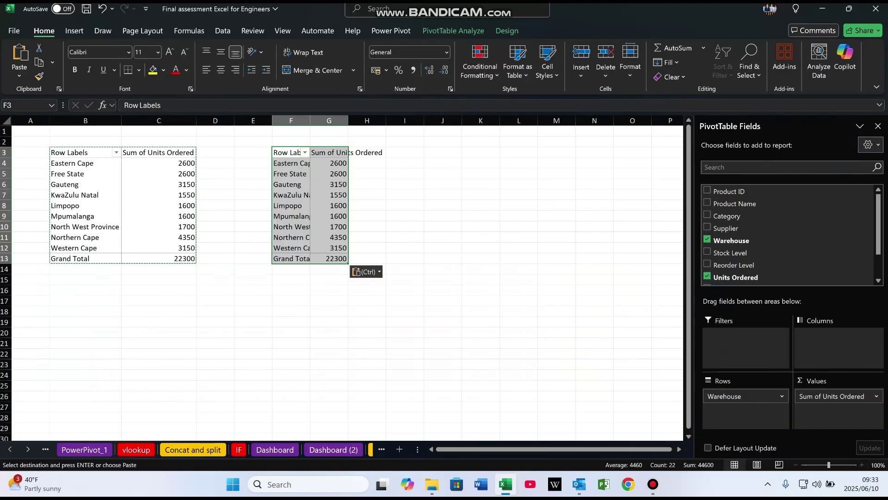
# Insert a Category slicer for the original warehouse PivotTable in columns B and C.
pyautogui.click(85, 184)
pyautogui.click(74, 31)
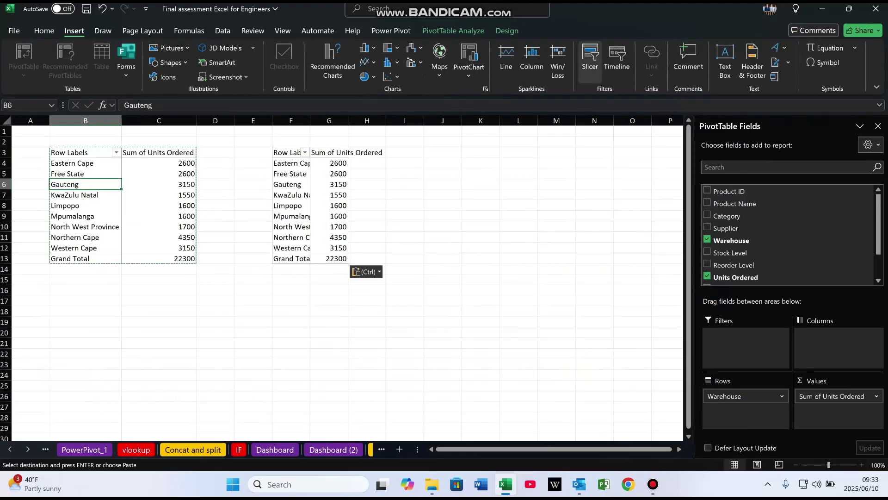
pyautogui.click(590, 60)
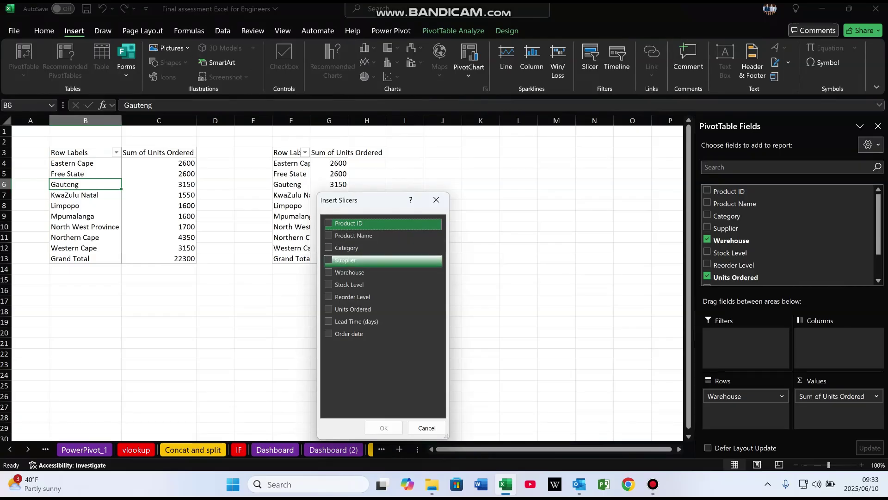
pyautogui.click(330, 260)
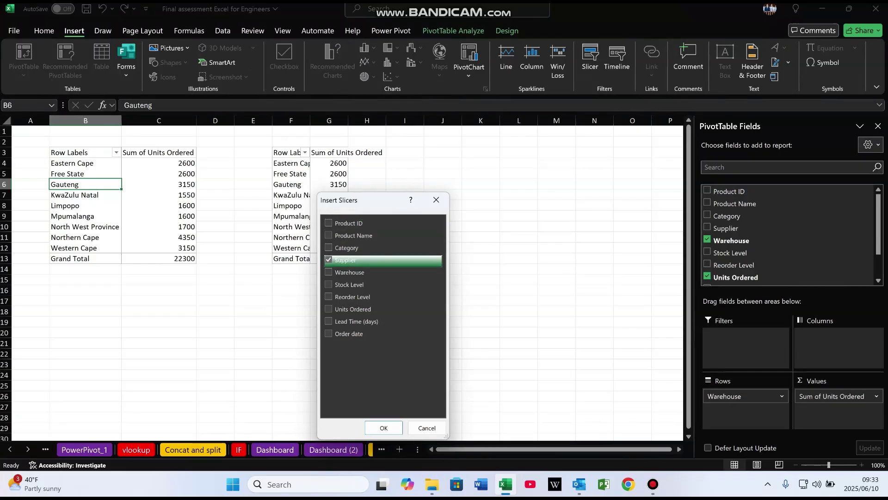
pyautogui.click(328, 247)
pyautogui.click(328, 260)
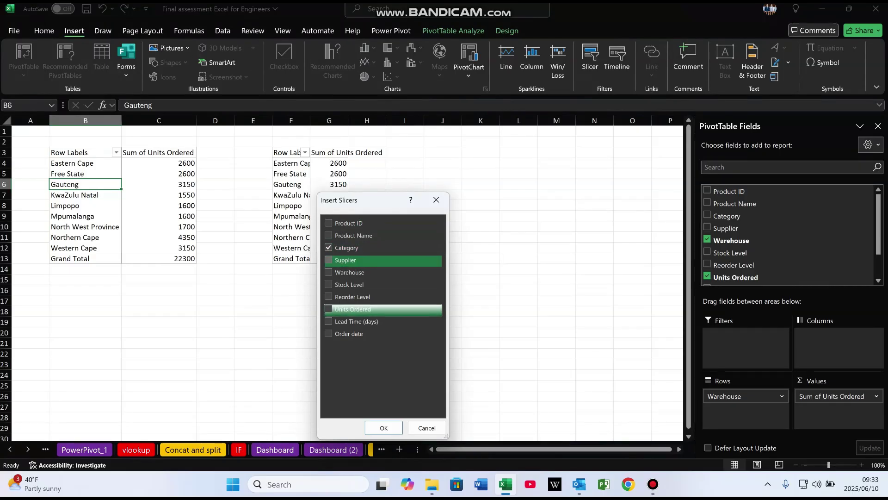
pyautogui.click(384, 427)
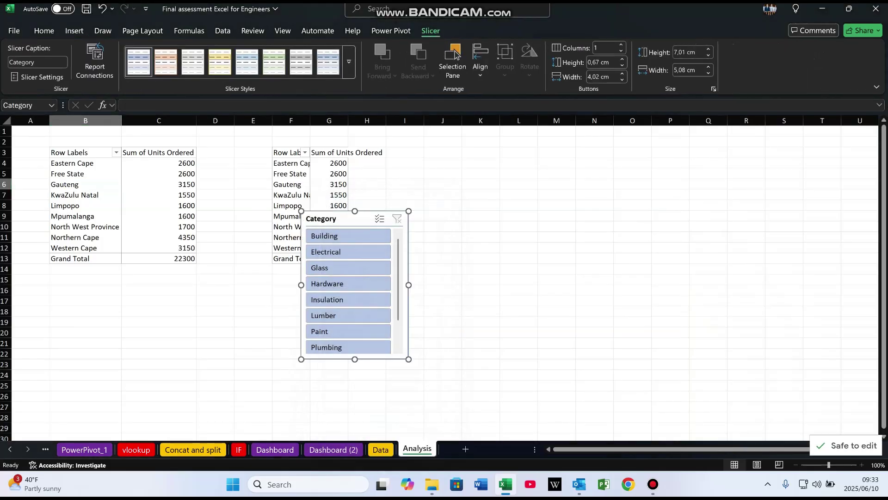
# Lengthen the Category slicer to 8,55 cm to fit all categories, and move it by cut and paste to the Dashboard (2) sheet.
pyautogui.moveTo(355, 359); pyautogui.dragTo(355, 391)
pyautogui.press('Delete')
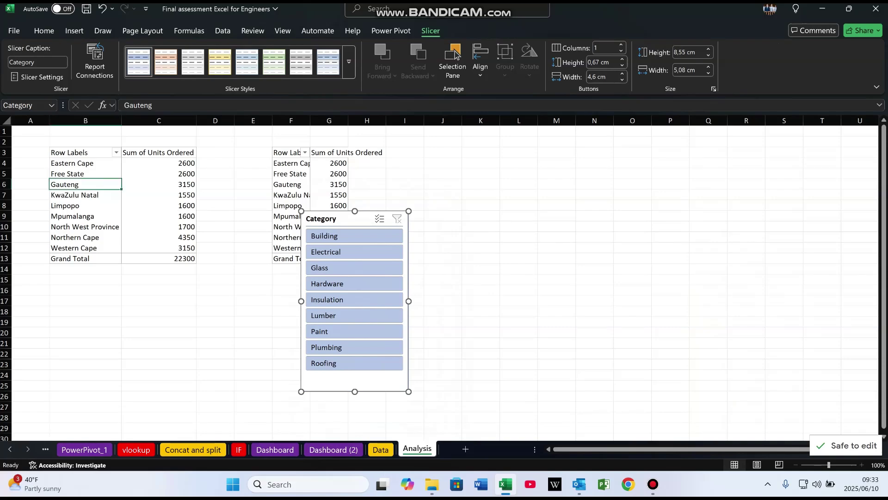
pyautogui.click(333, 450)
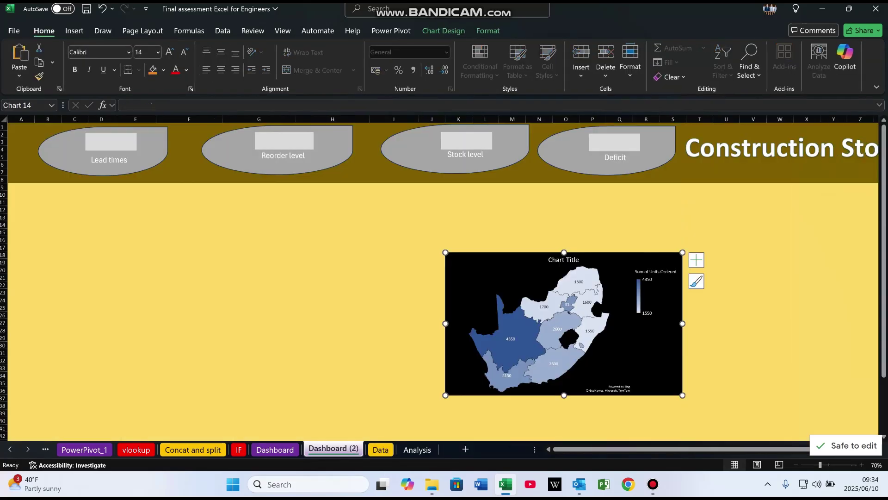
pyautogui.click(74, 224)
pyautogui.hotkey('ctrl', 'v')
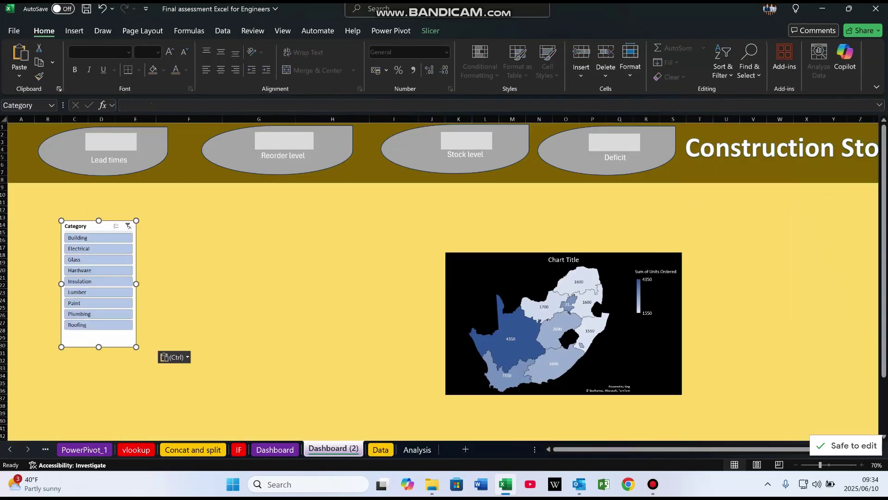
# Test the Category slicer on the map chart with Electrical and Glass, and clear the filter.
pyautogui.click(99, 248)
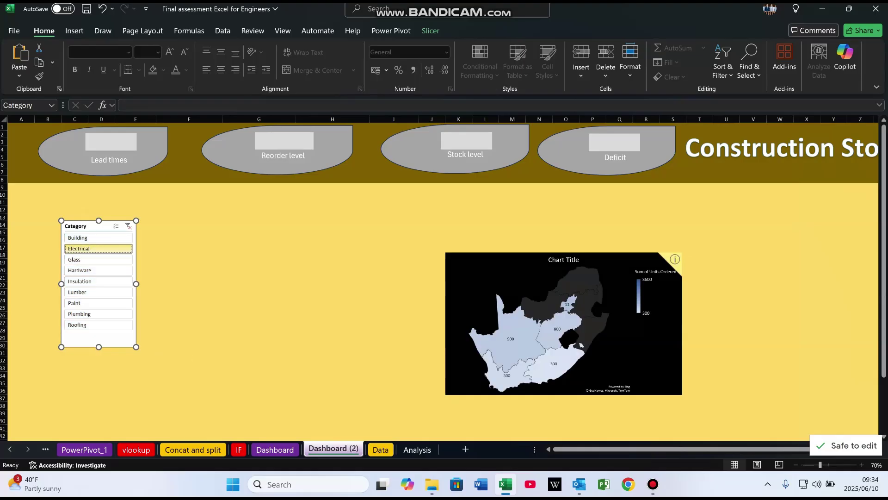
pyautogui.click(99, 260)
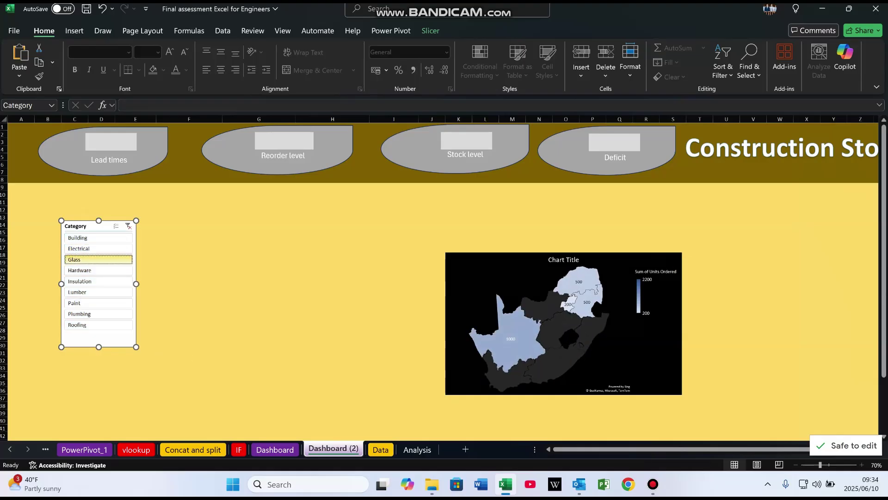
pyautogui.click(128, 226)
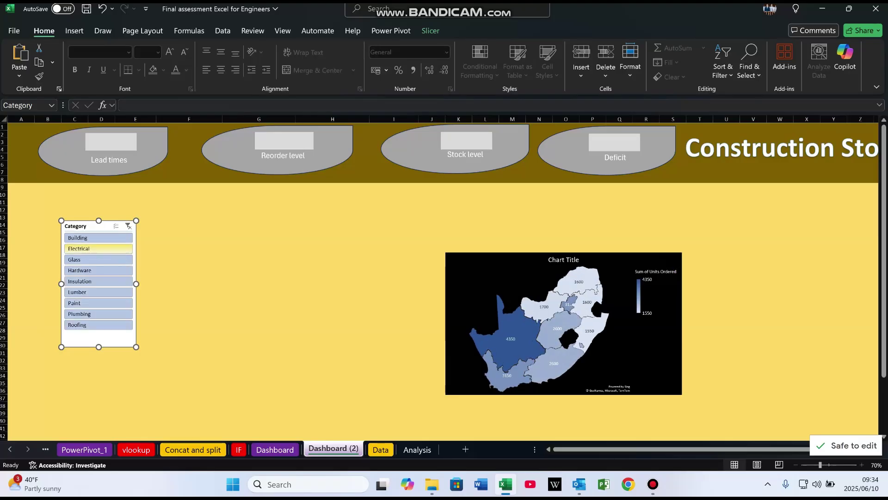
# Move the Category slicer to the dashboard's upper left, just below the banner, and the map chart up to the right.
pyautogui.moveTo(99, 226); pyautogui.dragTo(64, 203)
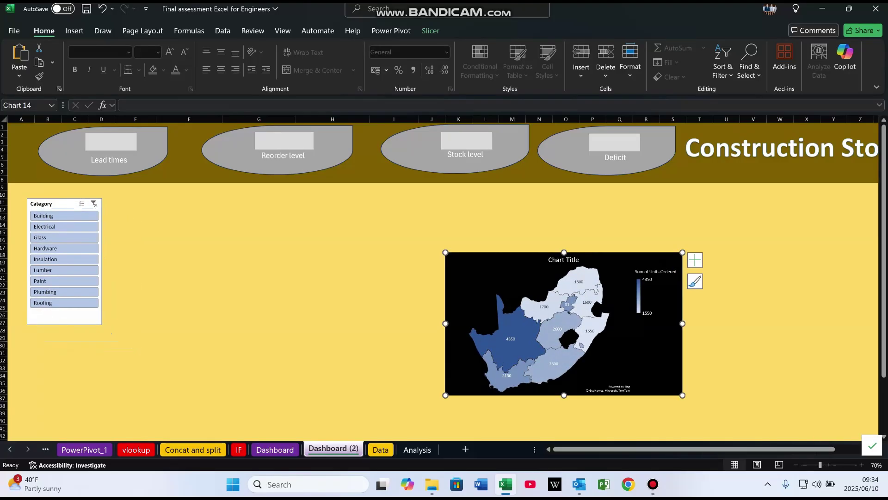
pyautogui.moveTo(563, 324); pyautogui.dragTo(660, 276)
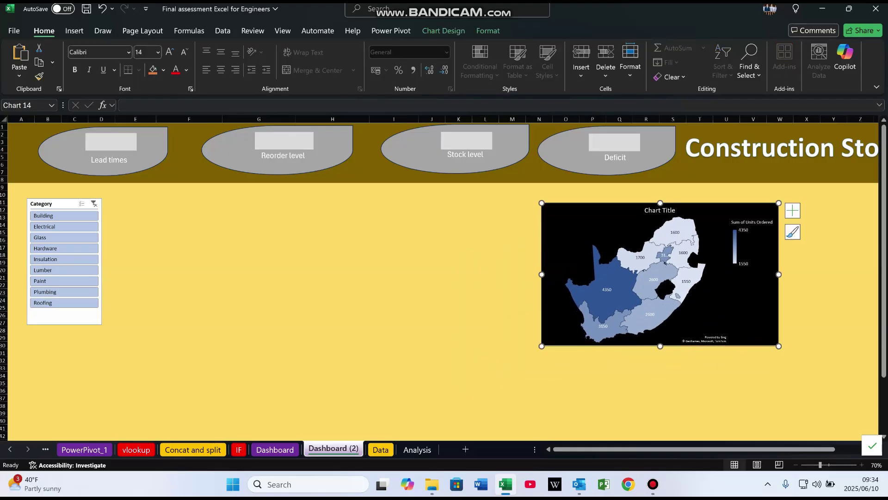
# Remove the Warehouse field from the second PivotTable, in columns F and G of the Analysis sheet.
pyautogui.click(417, 449)
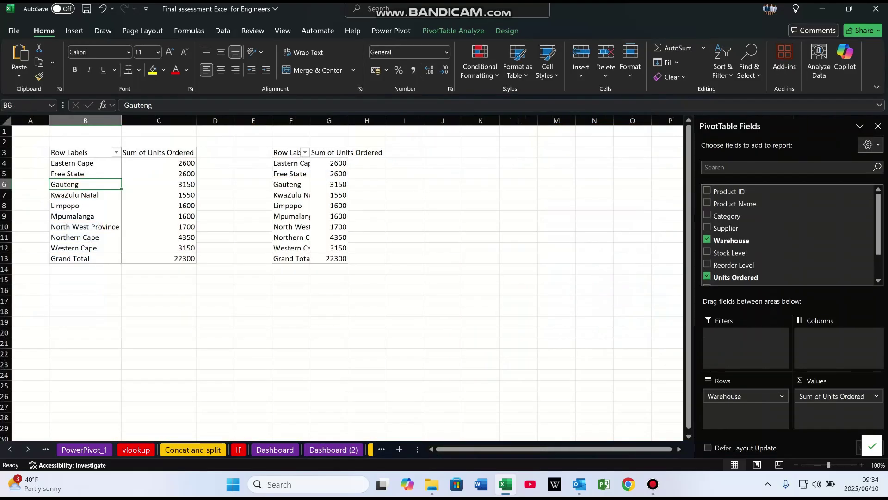
pyautogui.click(291, 174)
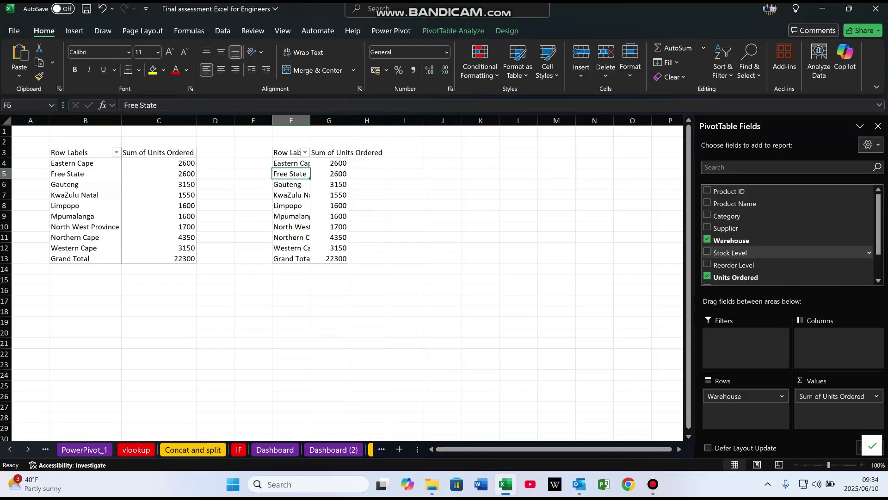
pyautogui.click(707, 239)
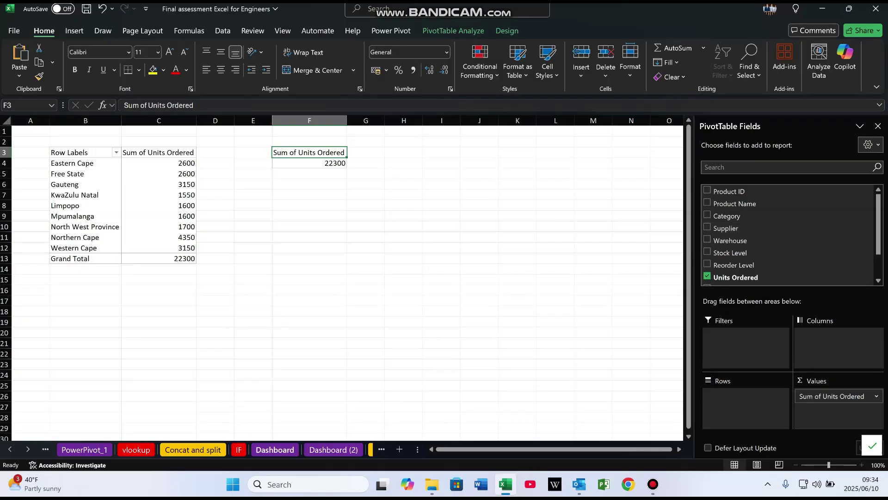
# Check the Dashboard sheet's reference charts, and add Order date to the second PivotTable's rows, keeping only the Months (Order date) level.
pyautogui.click(275, 449)
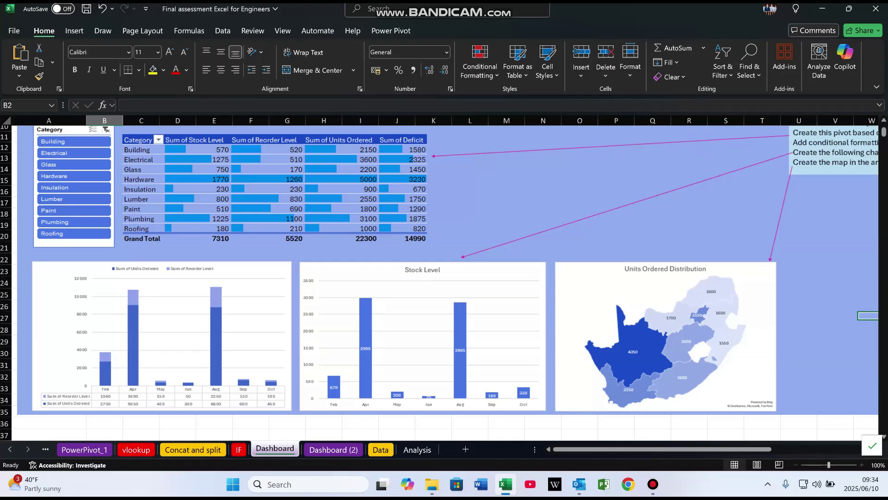
pyautogui.click(416, 450)
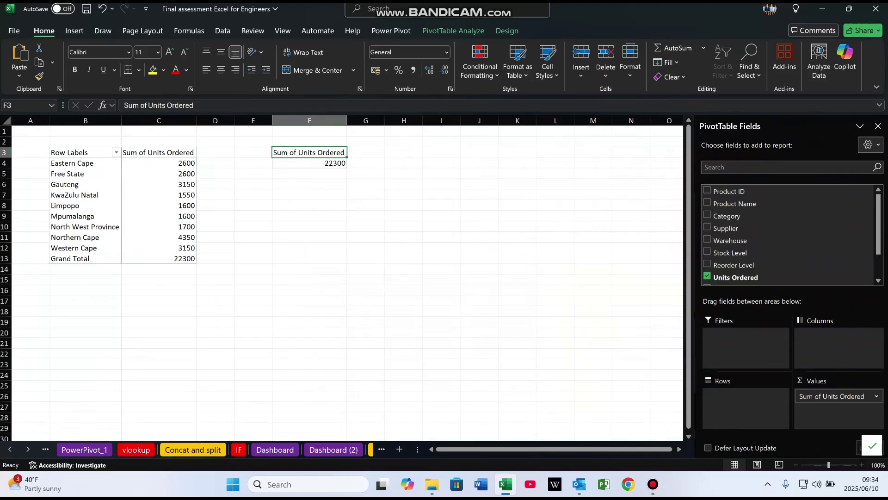
pyautogui.scroll(-1, 788, 234)
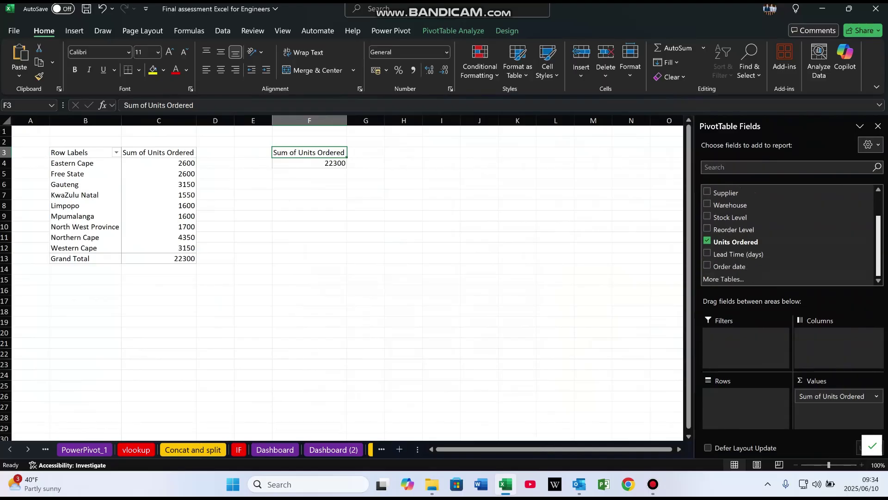
pyautogui.moveTo(729, 267); pyautogui.dragTo(746, 403)
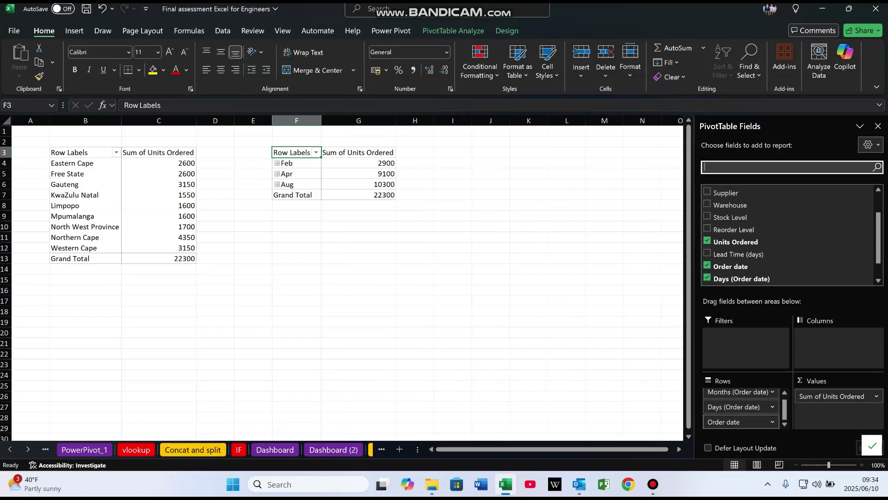
pyautogui.moveTo(724, 422); pyautogui.dragTo(579, 346)
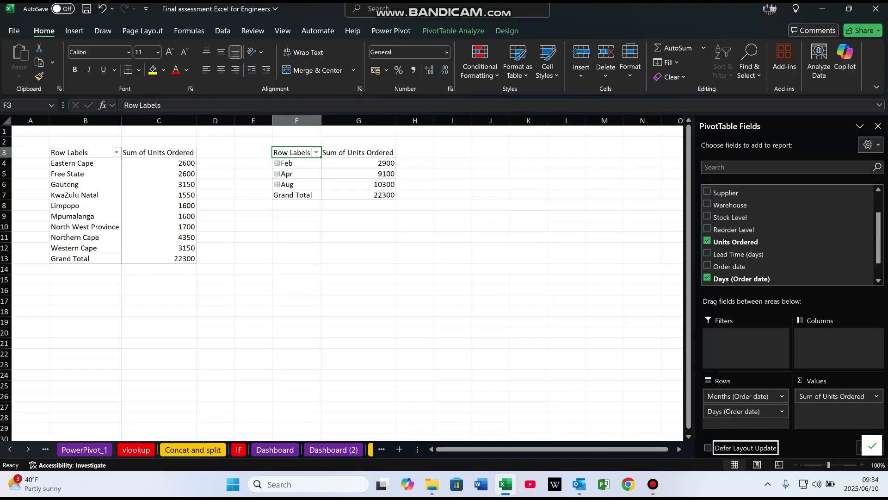
pyautogui.moveTo(740, 411); pyautogui.dragTo(626, 398)
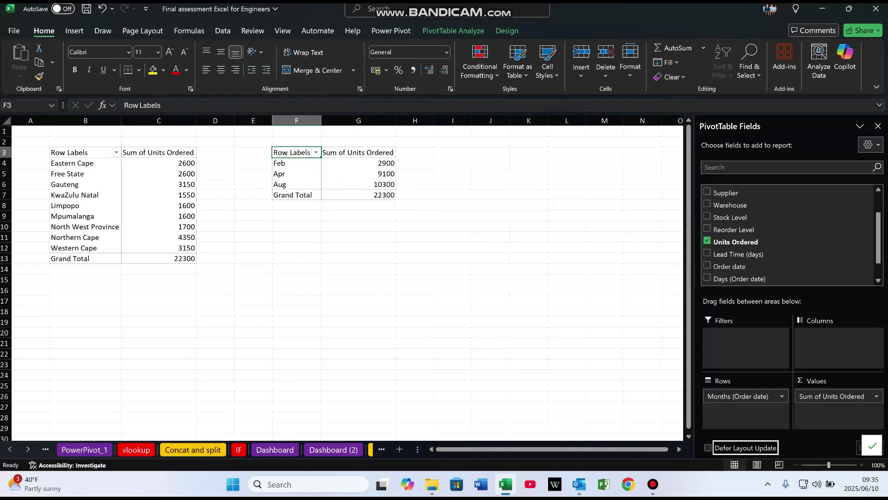
# Insert a Stacked Column PivotChart for the monthly units-ordered PivotTable and place it clear below the table.
pyautogui.click(358, 174)
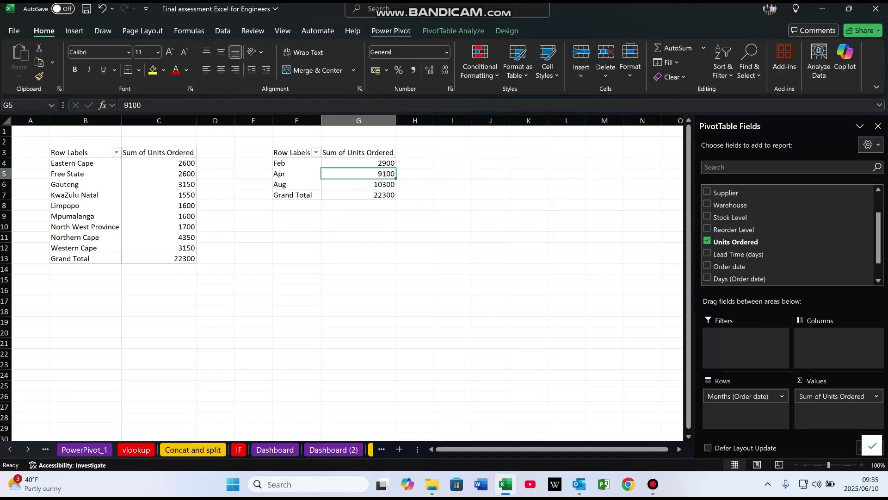
pyautogui.click(454, 30)
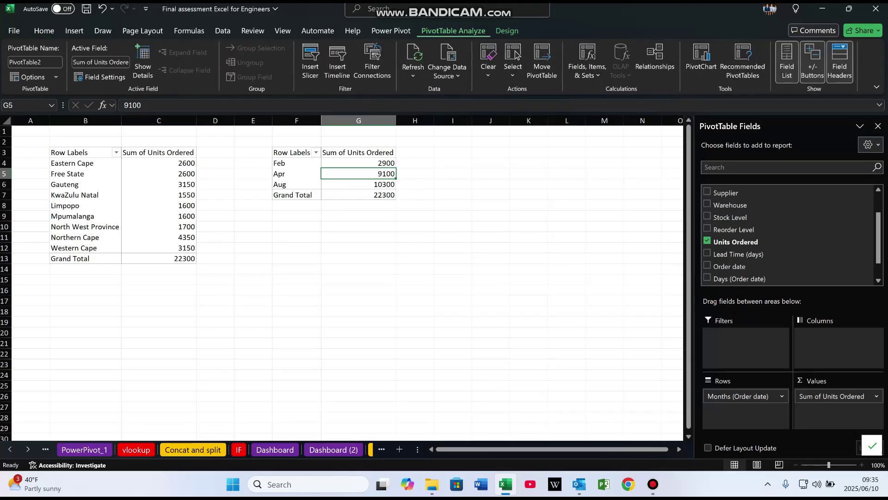
pyautogui.click(701, 58)
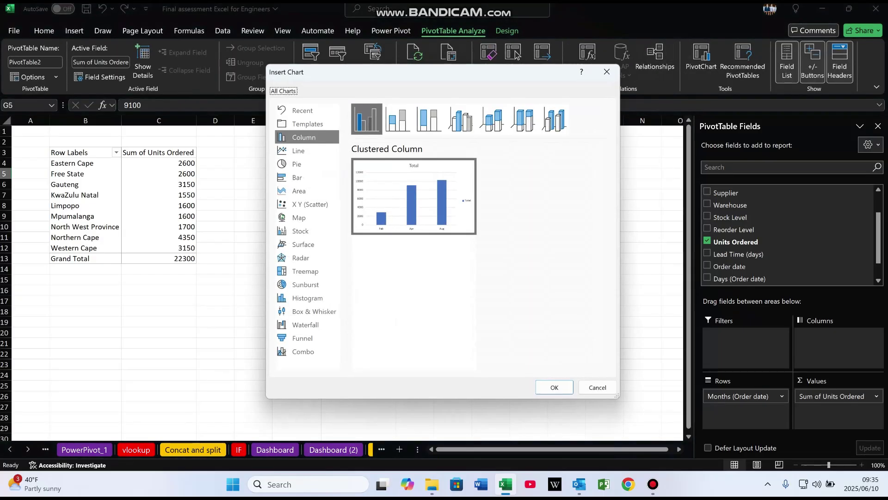
pyautogui.click(397, 119)
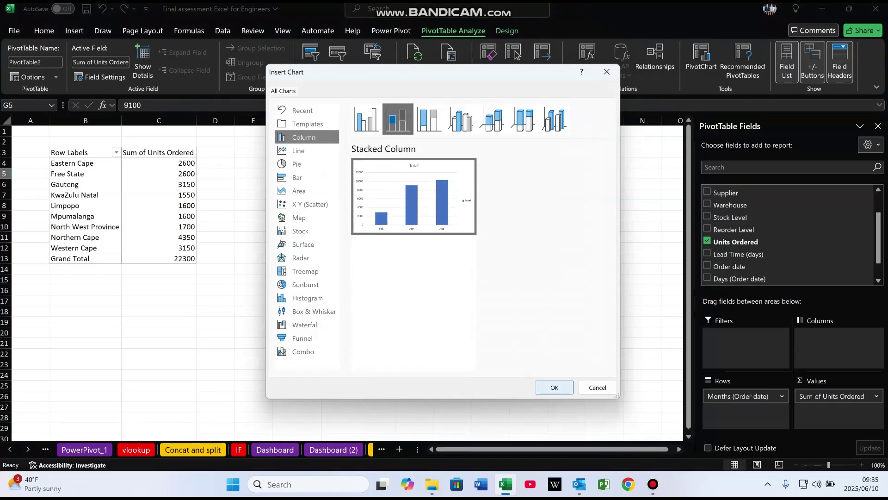
pyautogui.click(554, 387)
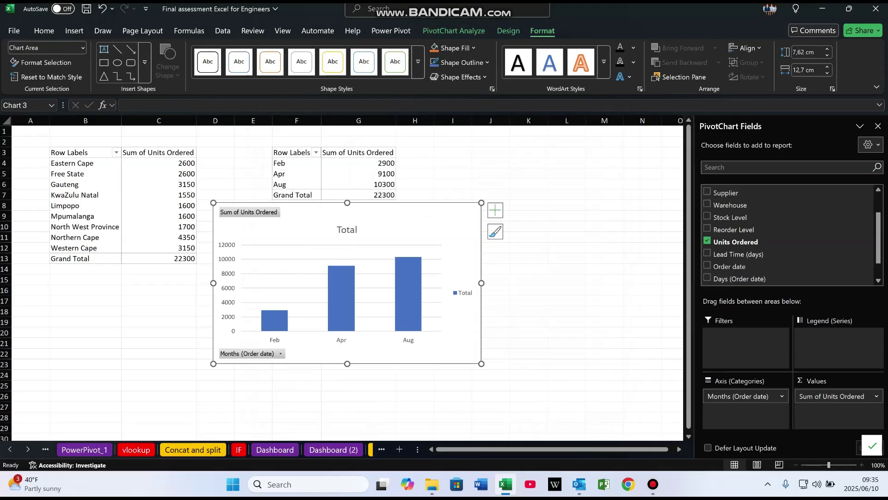
pyautogui.moveTo(370, 217); pyautogui.dragTo(495, 238)
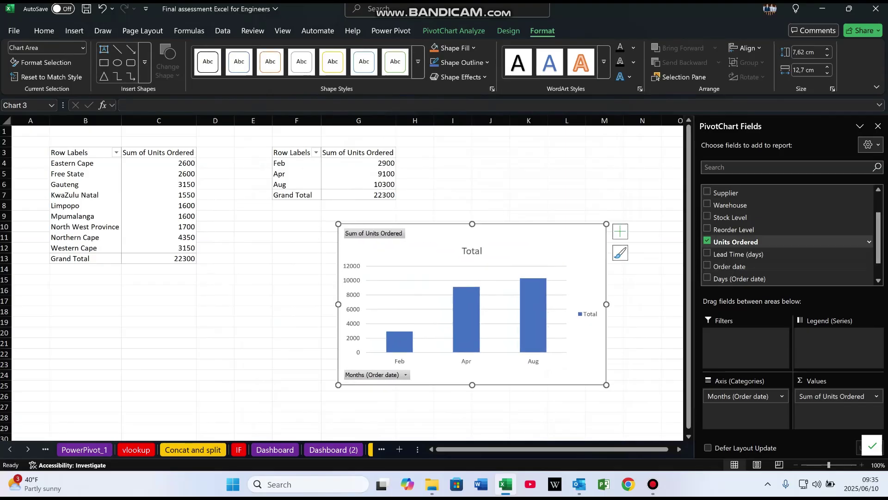
# Add Reorder Level as a second value in the stacked column chart and apply the dark grey chart style.
pyautogui.click(707, 229)
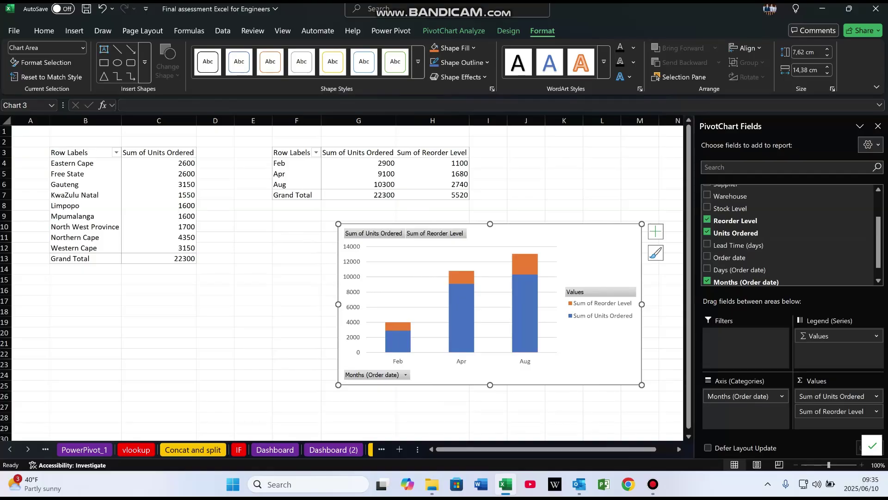
pyautogui.click(453, 31)
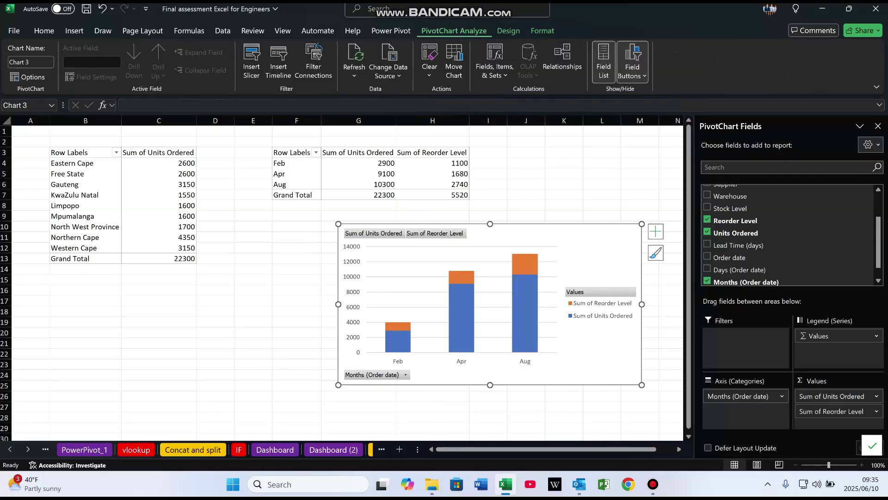
pyautogui.click(508, 30)
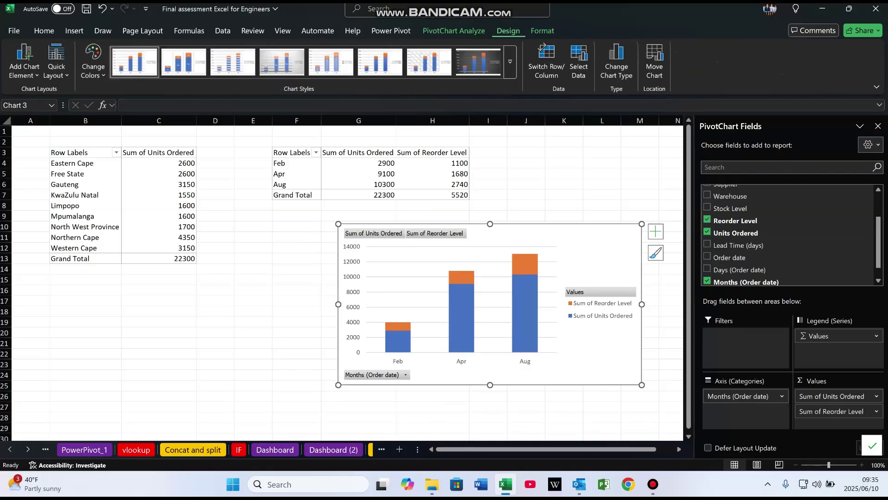
pyautogui.click(477, 62)
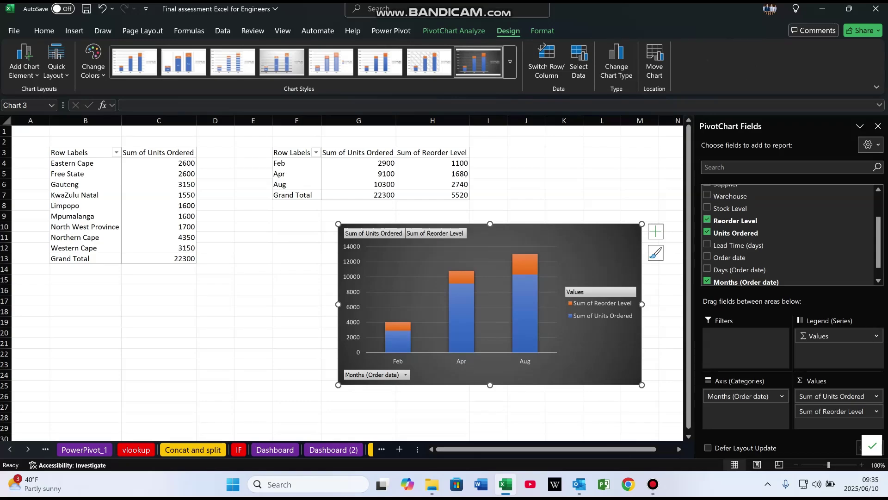
# Cut the stacked column chart from the Analysis sheet to move it to cell G13 of the Dashboard (2) sheet.
pyautogui.press('Delete')
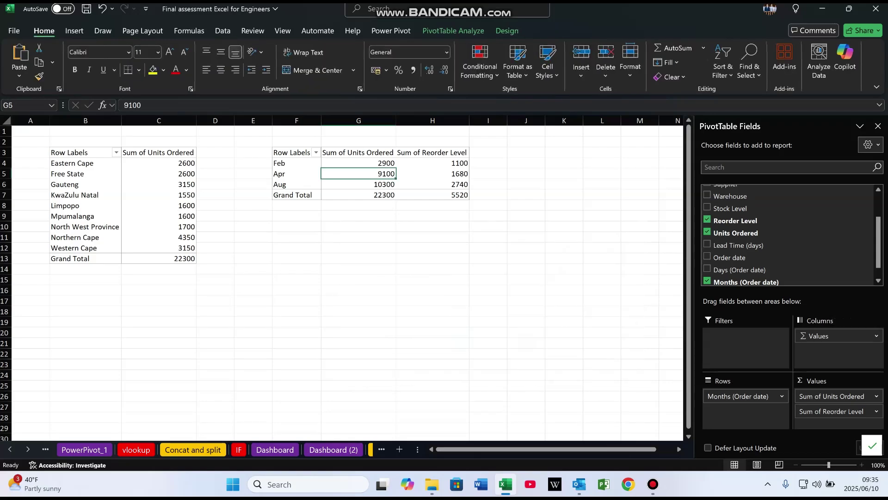
pyautogui.click(334, 449)
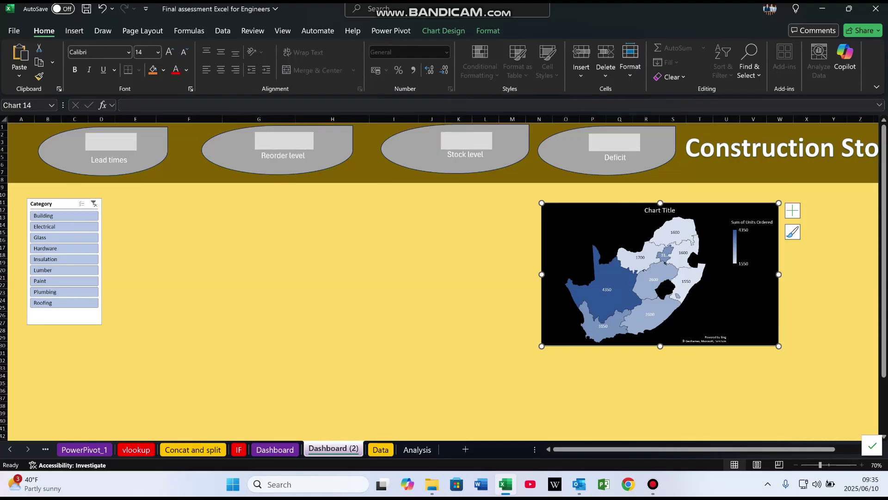
pyautogui.click(259, 217)
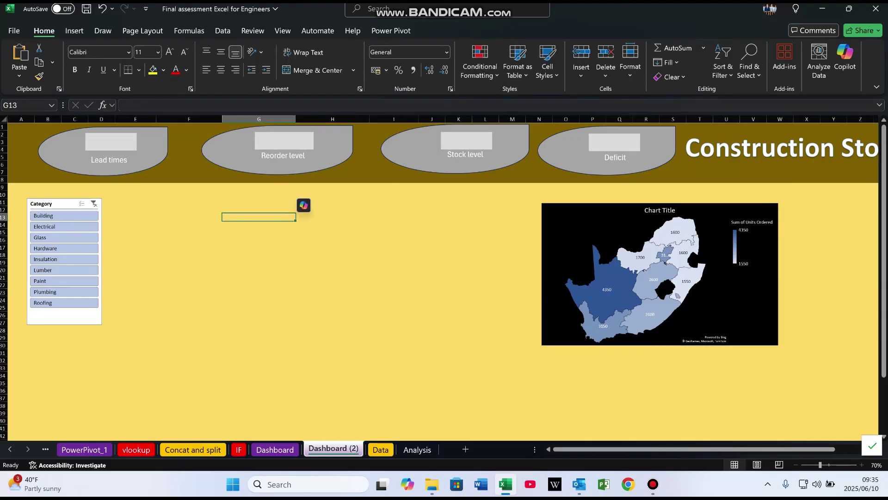